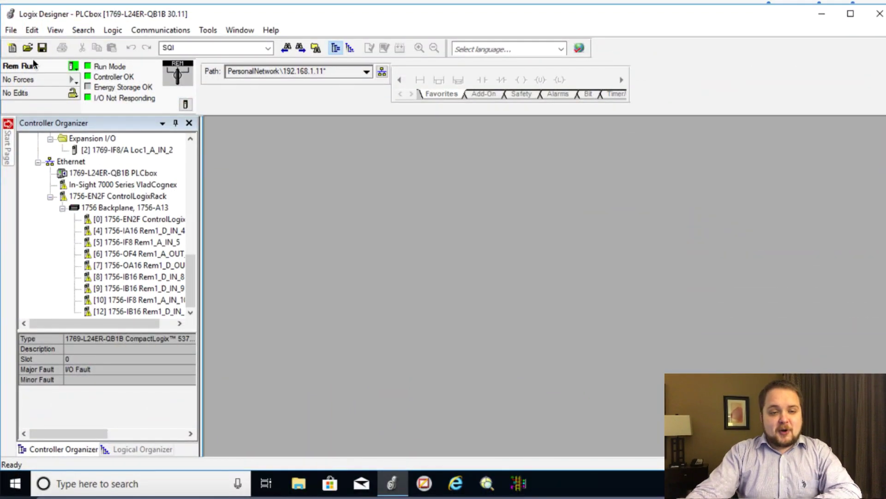
- Attempt Remove All I/O Forces from the controller's forcing menu
click(72, 82)
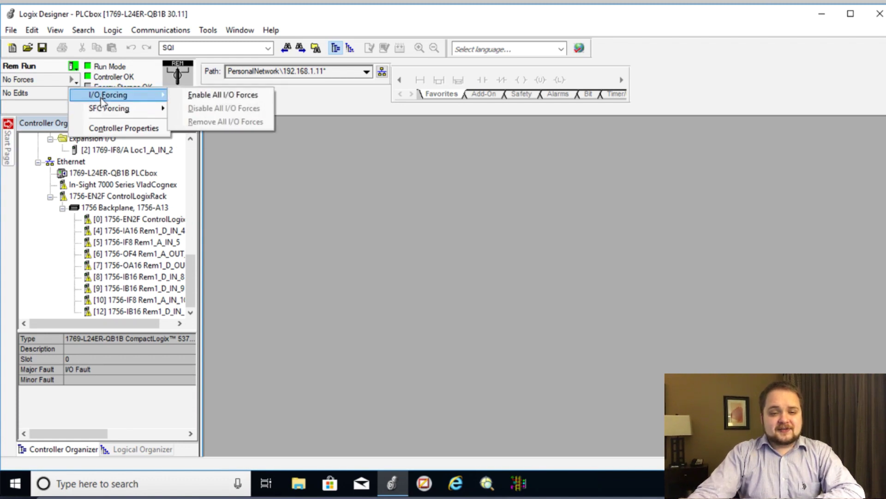
mouse_move(103, 97)
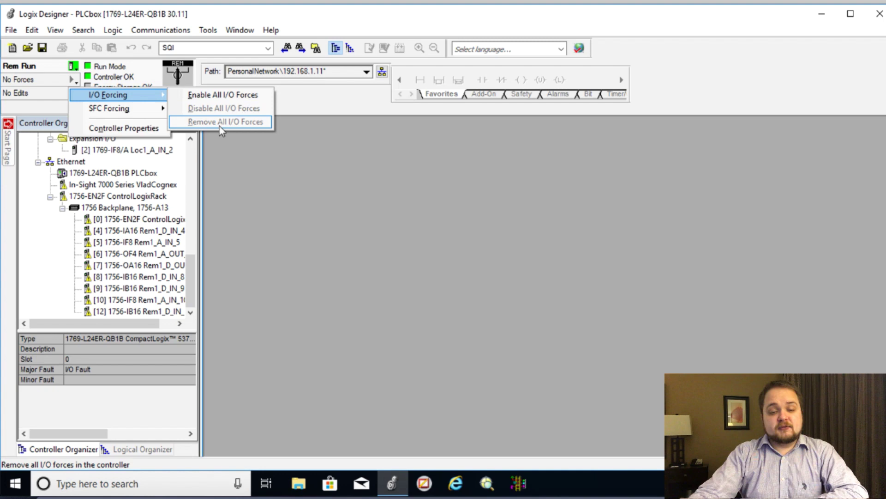
click(231, 220)
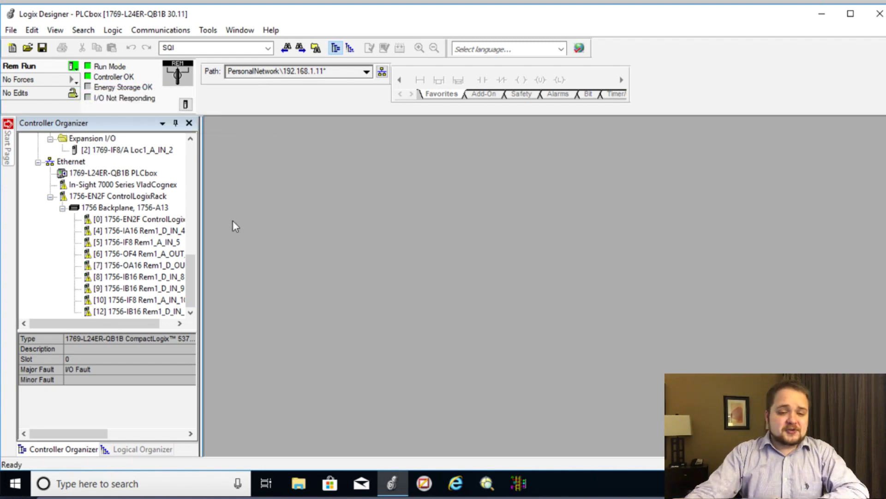
- Show the Local:1 tags of the [1] Embedded Discrete_IO module in the Controller Organizer
drag(193, 271, 193, 256)
scroll(193, 257, up, 1)
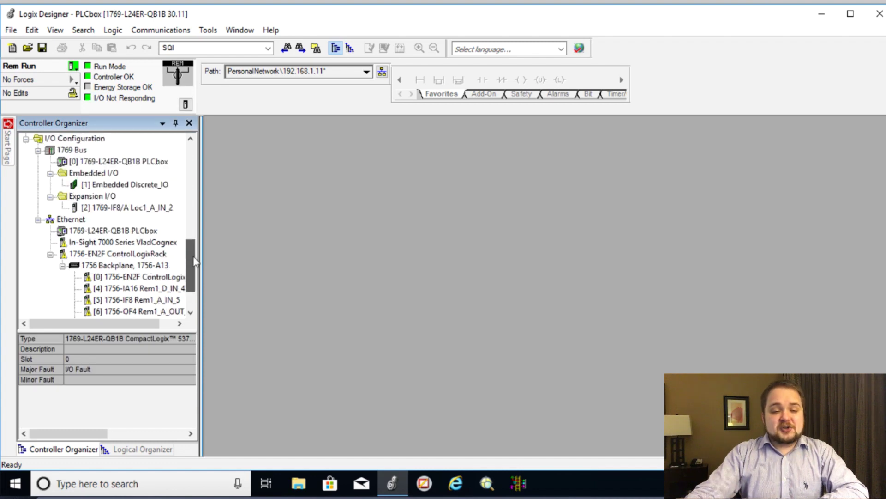
scroll(193, 260, down, 1)
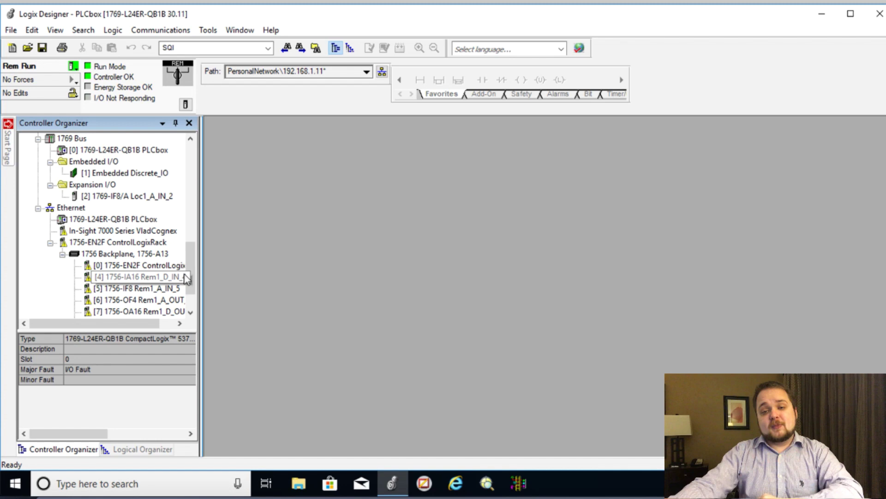
drag(189, 275, 189, 287)
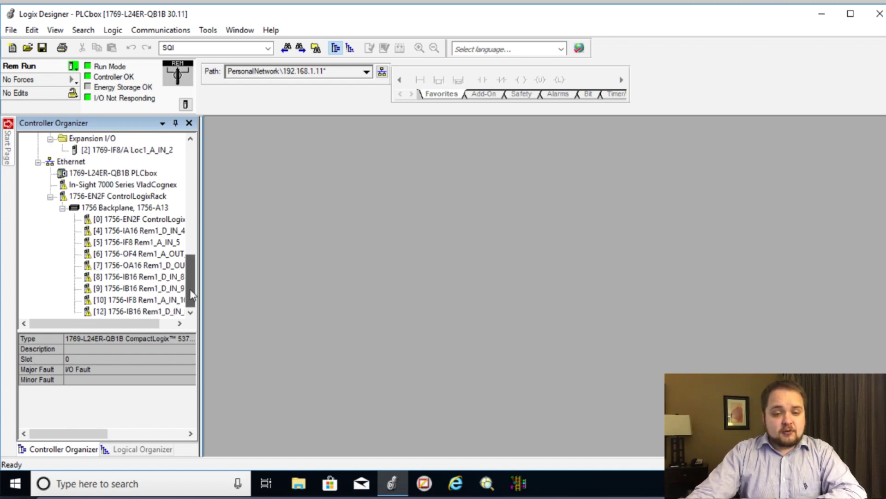
drag(151, 321, 152, 325)
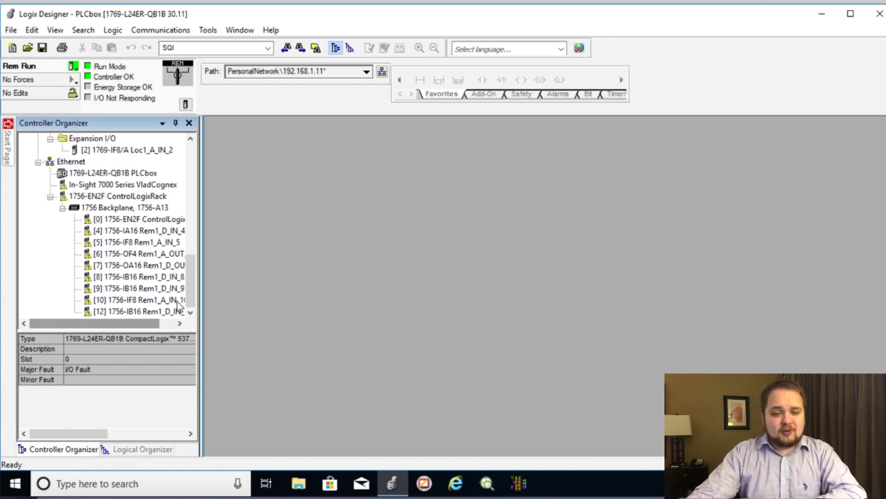
drag(192, 291, 191, 256)
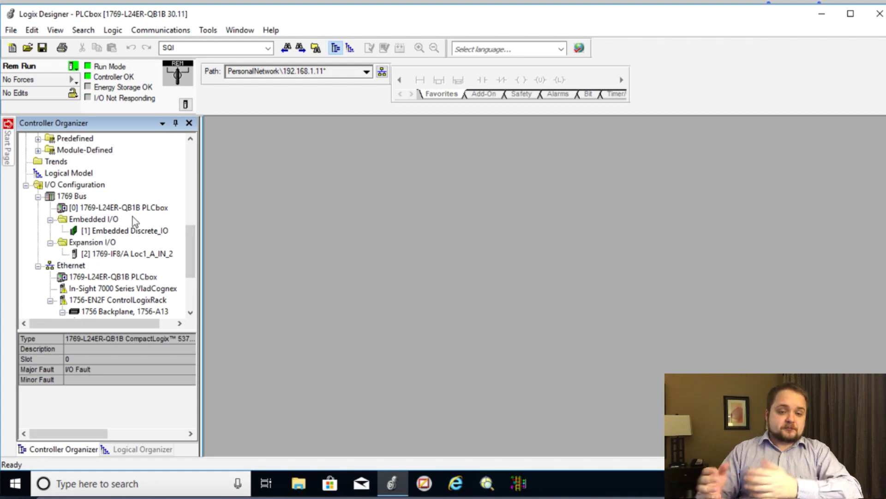
double_click(133, 230)
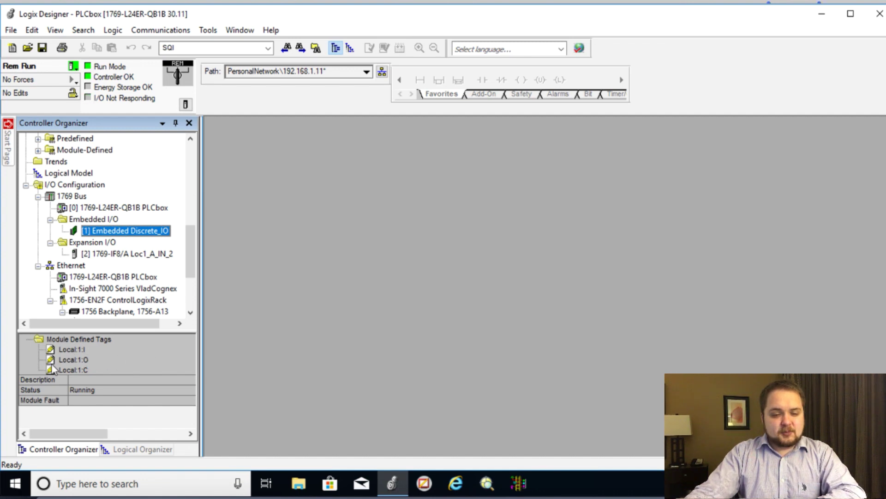
scroll(120, 172, up, 8)
- In Controller Tags, expand Local:1:I and Local:1:O and check output bits Data.0, .2 and .4
double_click(99, 152)
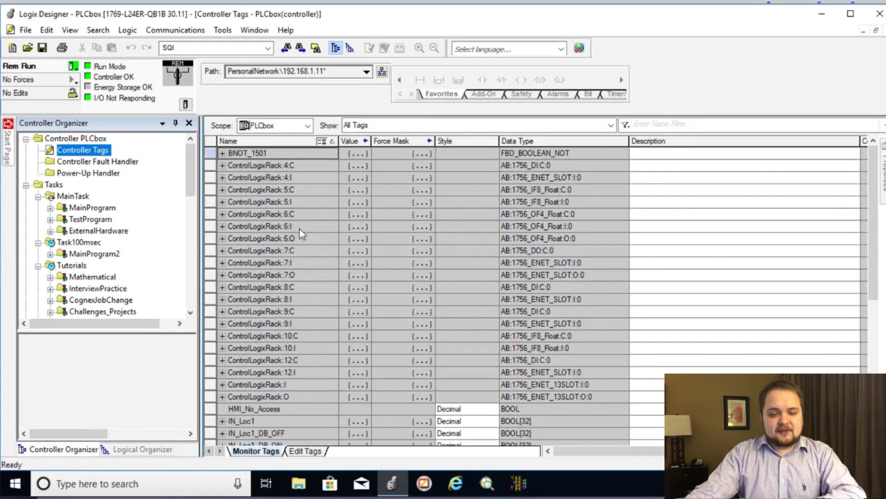
scroll(300, 229, down, 7)
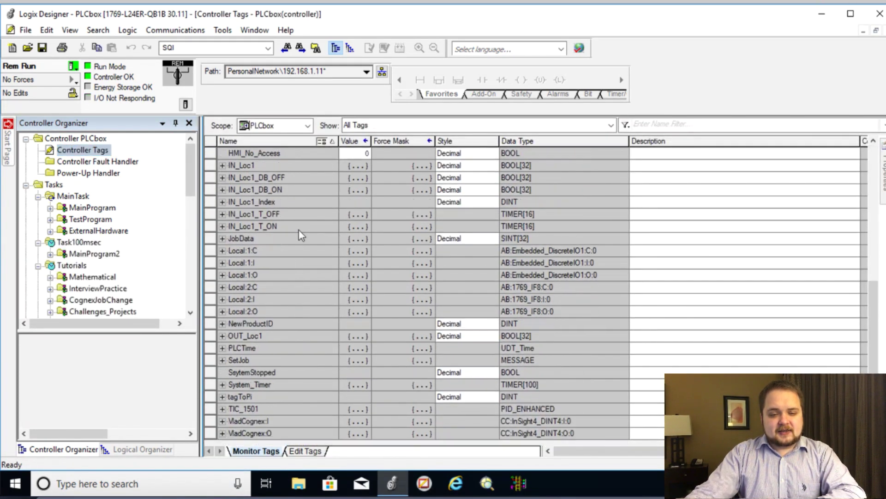
click(223, 263)
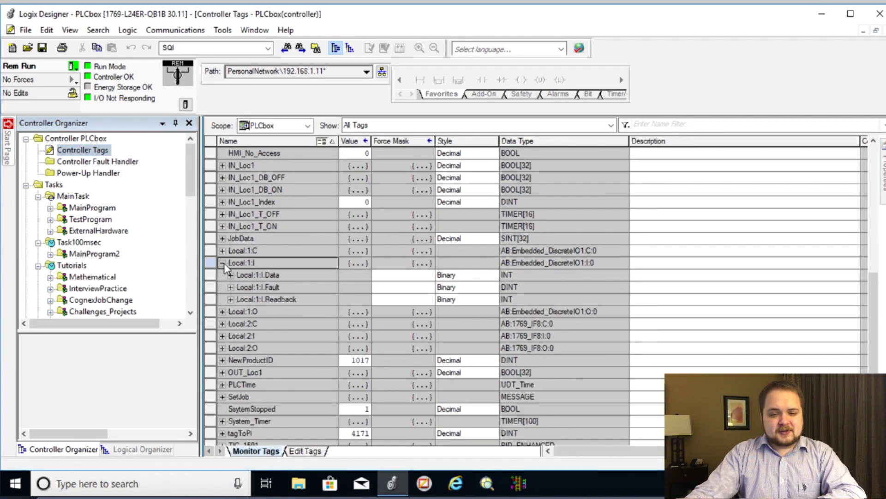
click(223, 311)
scroll(226, 324, down, 3)
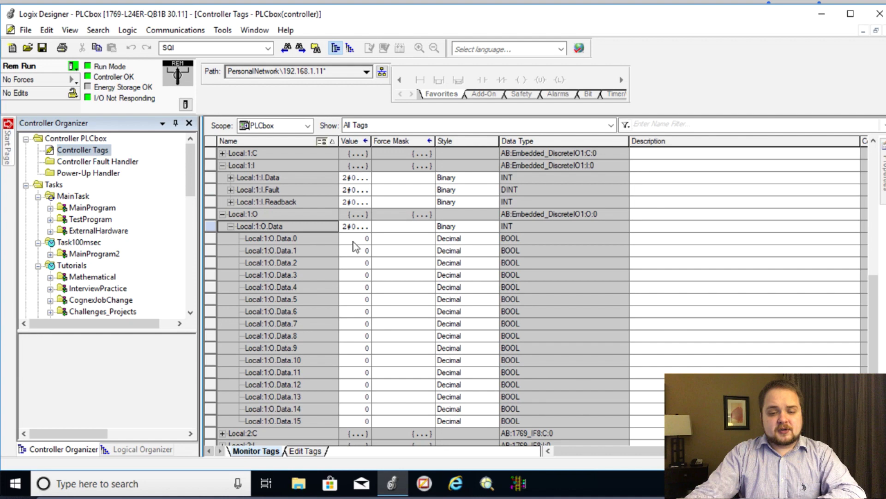
click(353, 239)
click(358, 262)
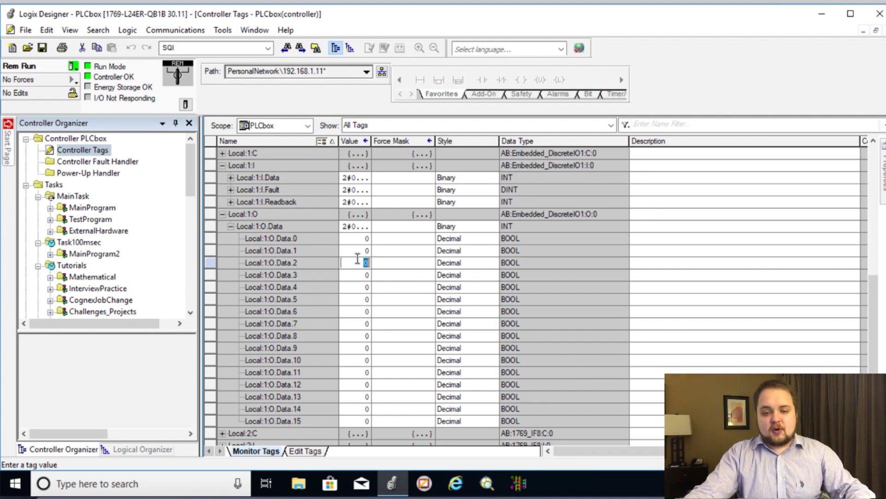
click(363, 286)
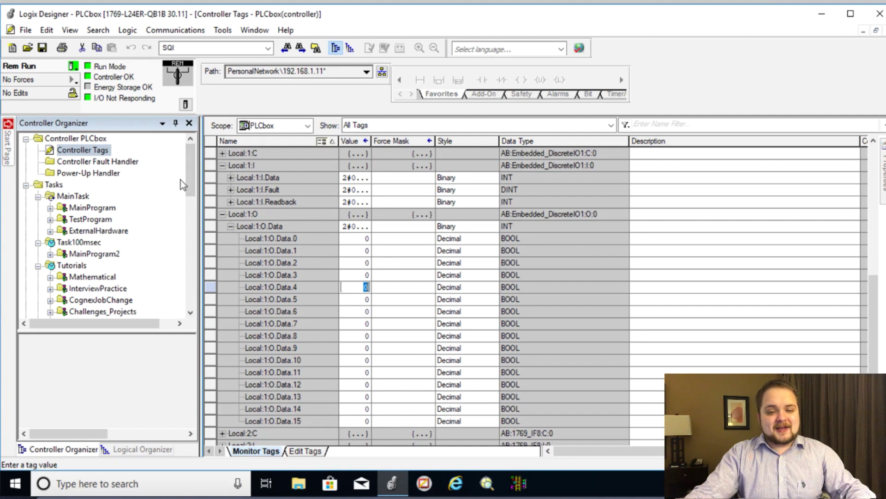
- Open the _03a_Outputs ladder routine under MainProgram
drag(187, 173, 72, 221)
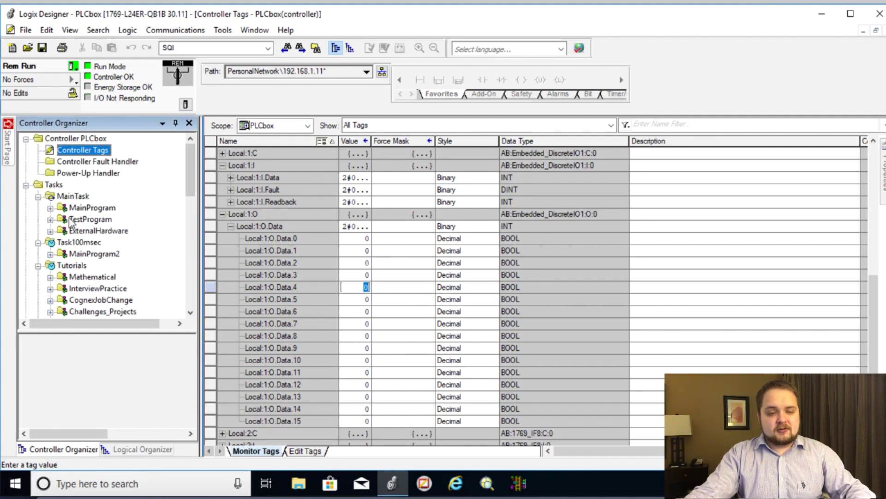
click(50, 208)
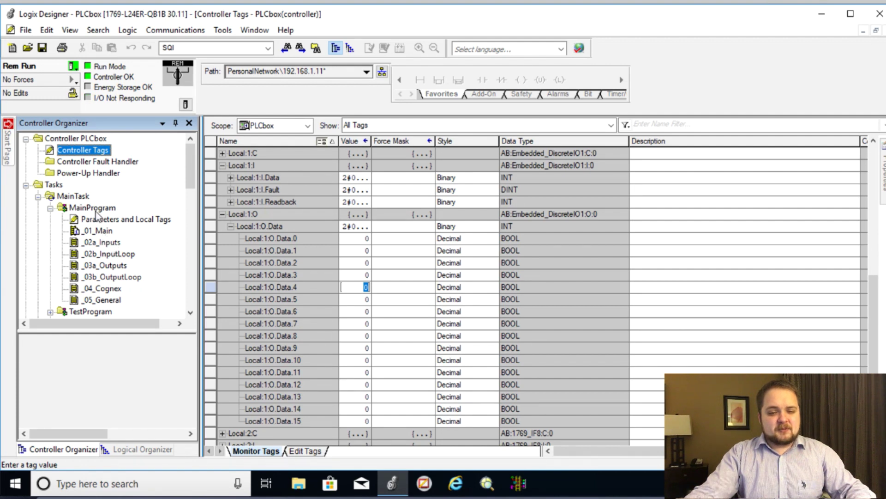
double_click(107, 265)
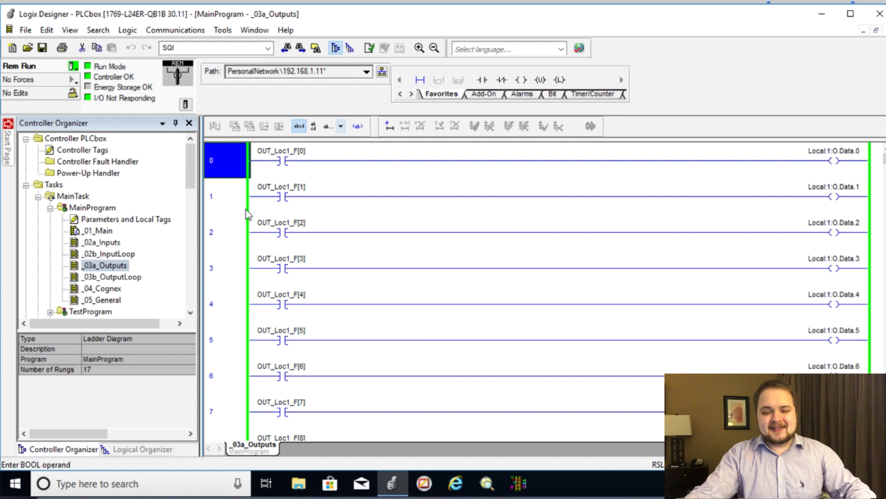
- Select the OUT_Loc1_F[1] contact on rung 1 and review its options
scroll(259, 226, down, 5)
scroll(261, 225, down, 3)
scroll(441, 221, up, 8)
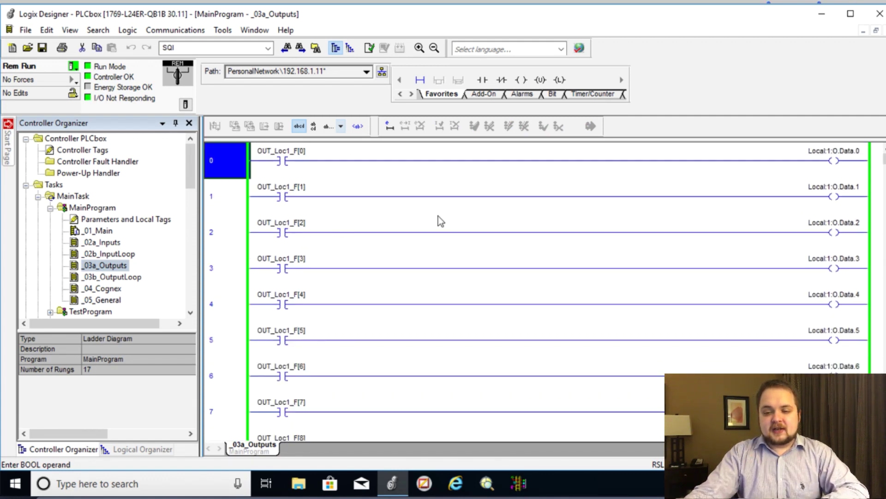
click(282, 196)
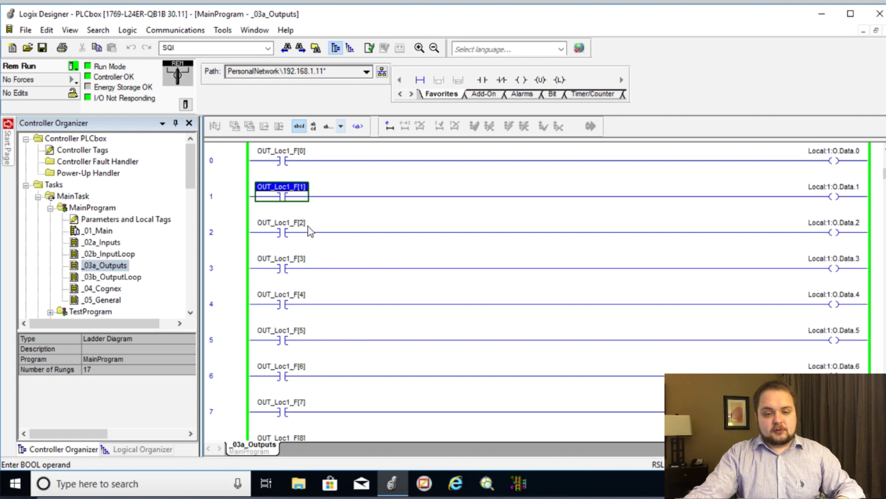
right_click(290, 202)
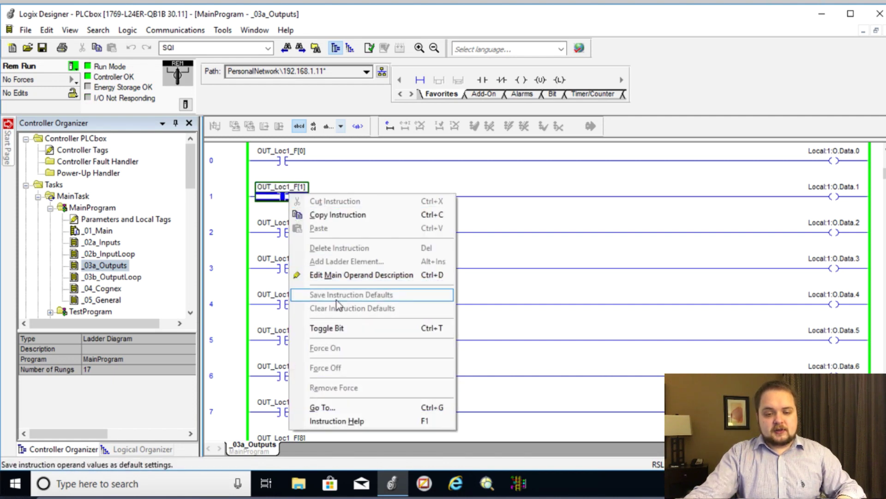
click(339, 330)
- Show the Cross Reference for OUT_Loc1_F[1] with Ctrl+E
click(249, 206)
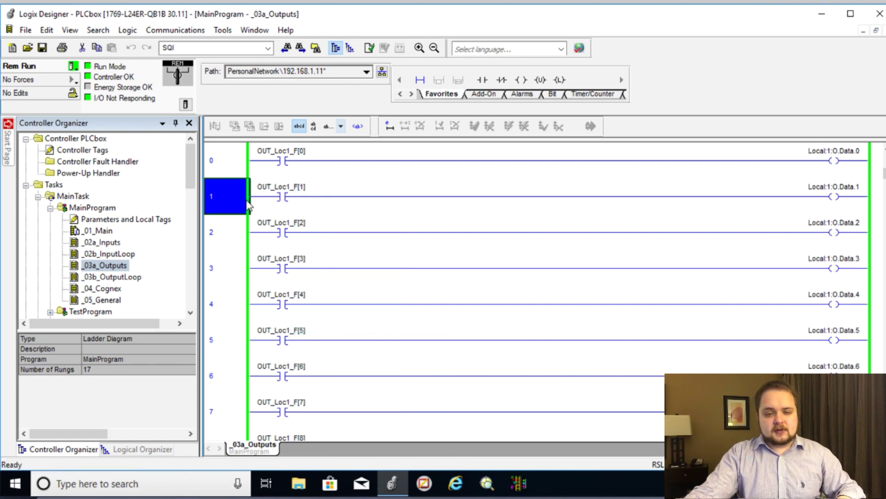
right_click(277, 197)
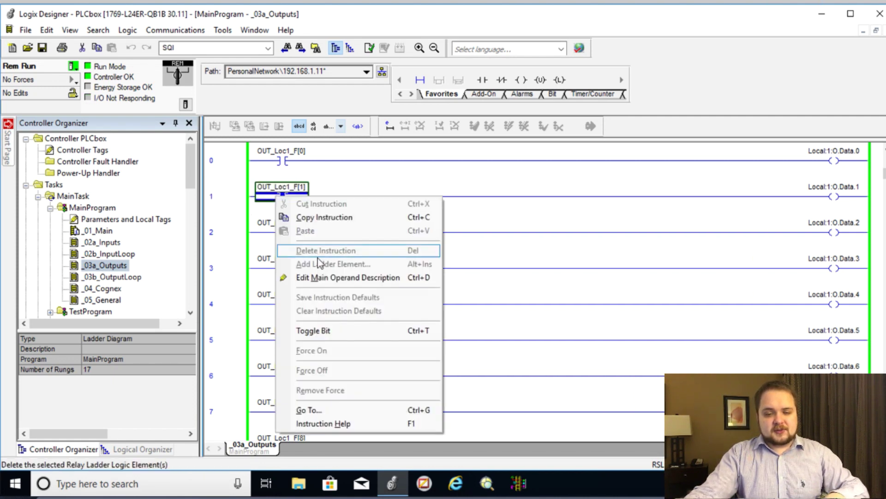
right_click(265, 189)
key(Escape)
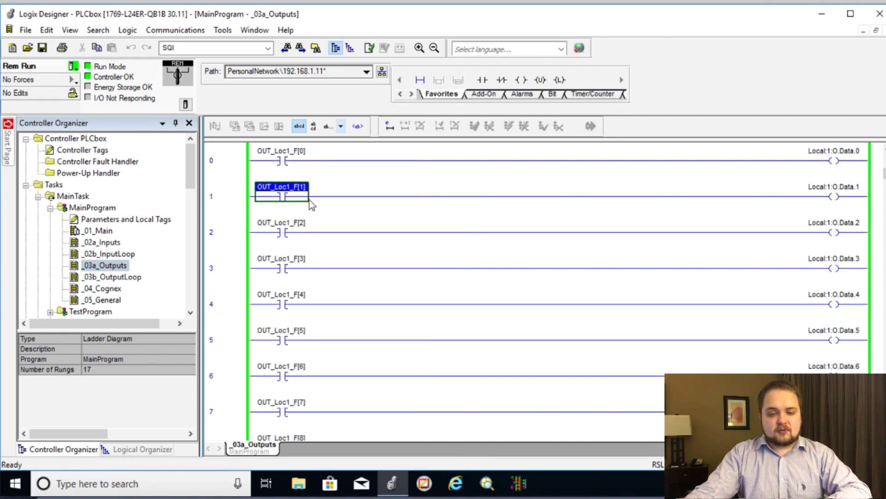
key(ctrl+e)
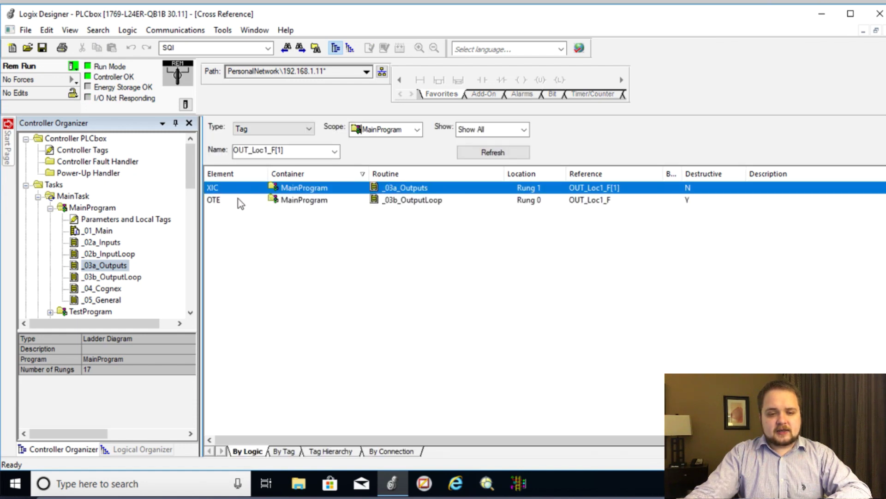
- Jump to the OTE on rung 0 of _03b_OutputLoop and monitor OUT_Loc1
double_click(238, 199)
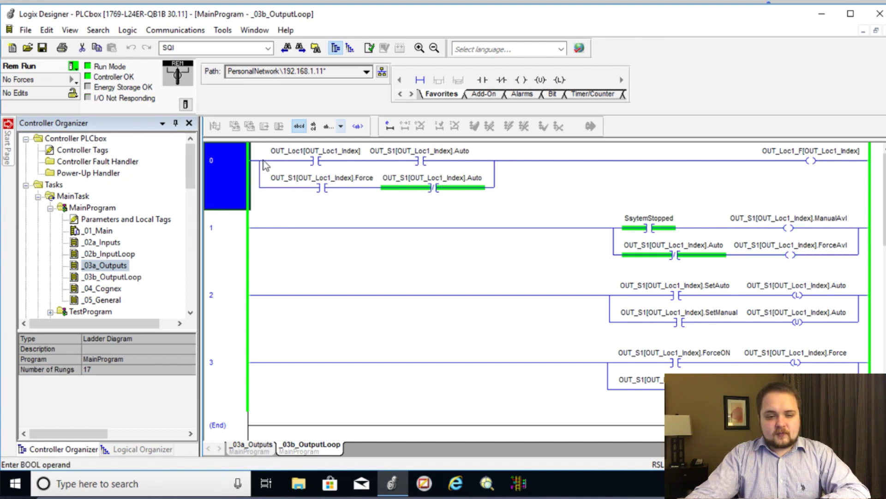
right_click(286, 155)
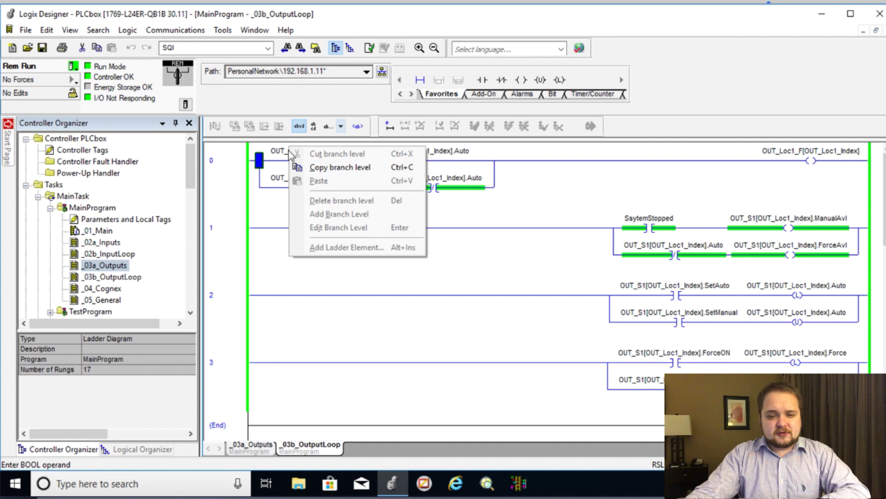
key(Escape)
right_click(286, 156)
click(320, 201)
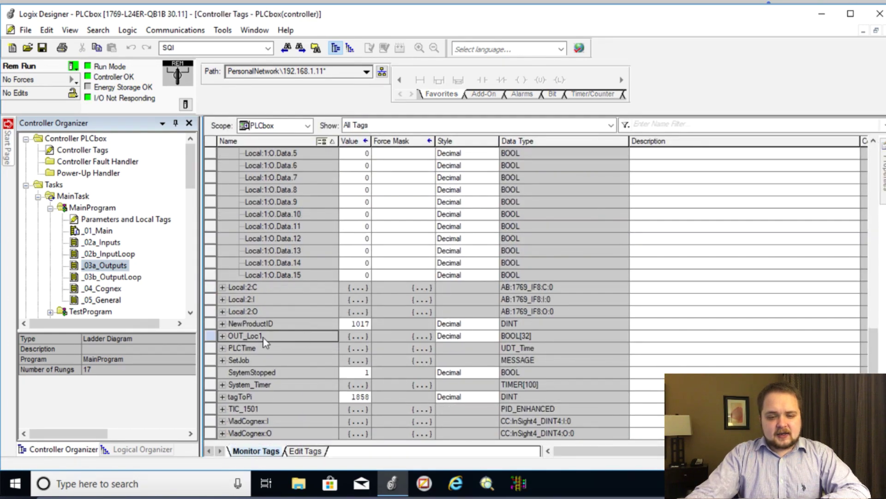
click(222, 336)
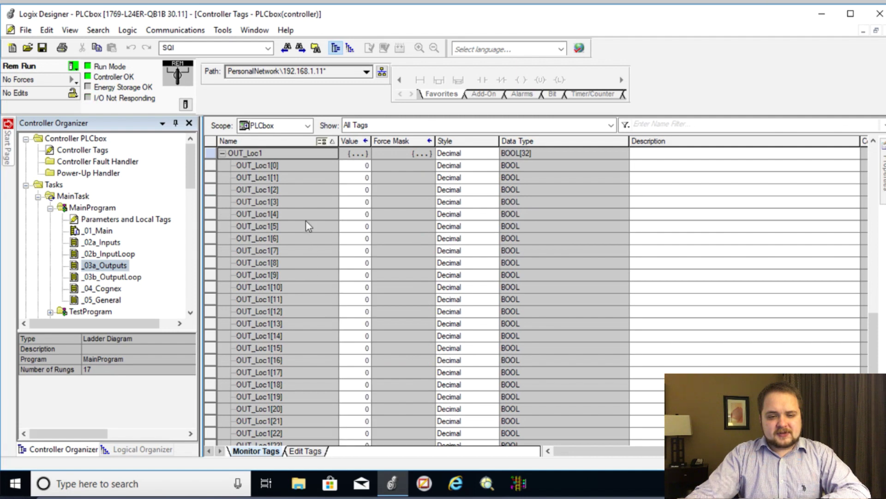
click(362, 179)
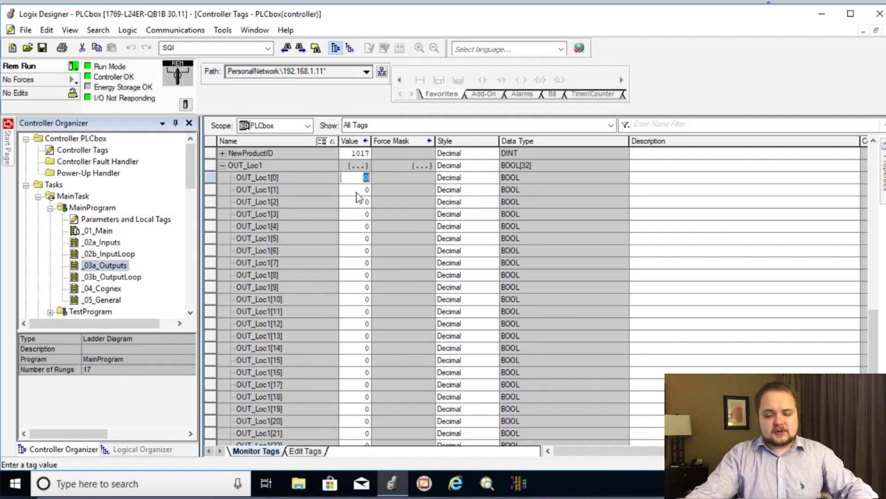
text(1)
key(Return)
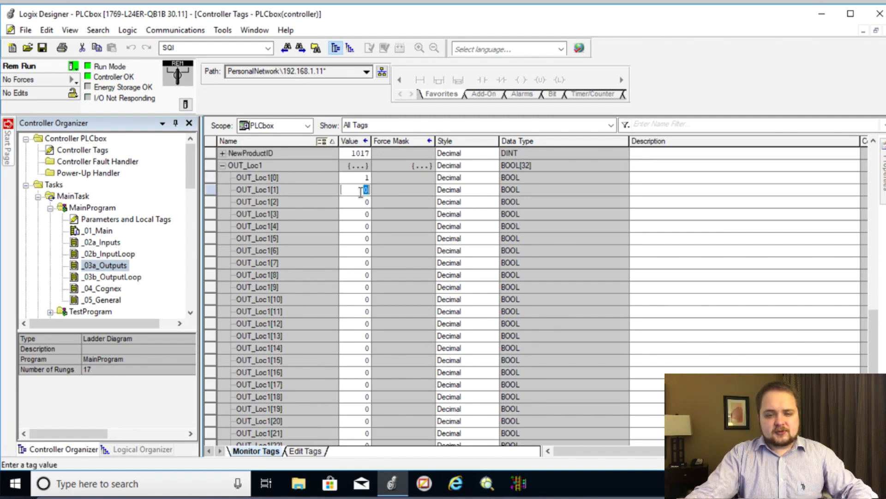
text(1)
key(Return)
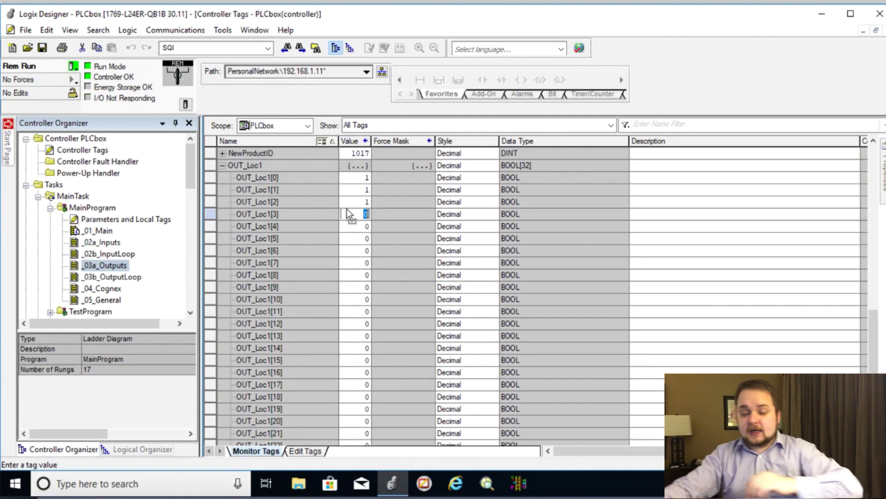
click(353, 178)
click(355, 206)
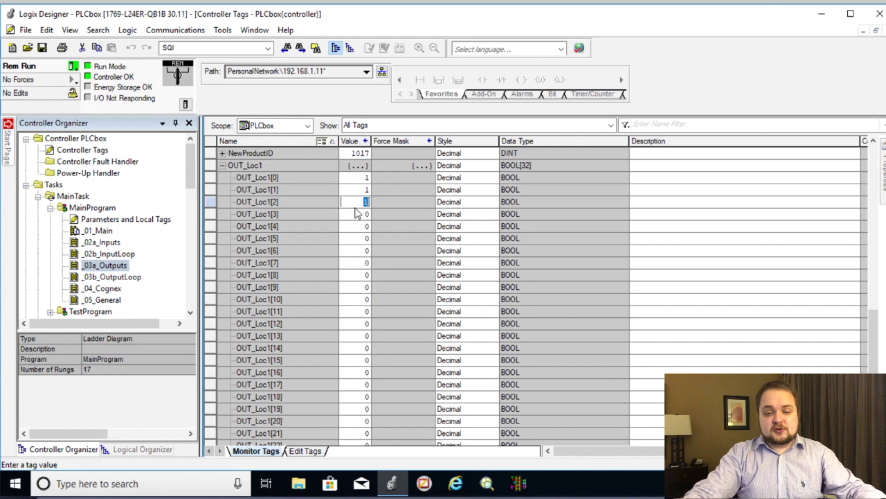
click(359, 188)
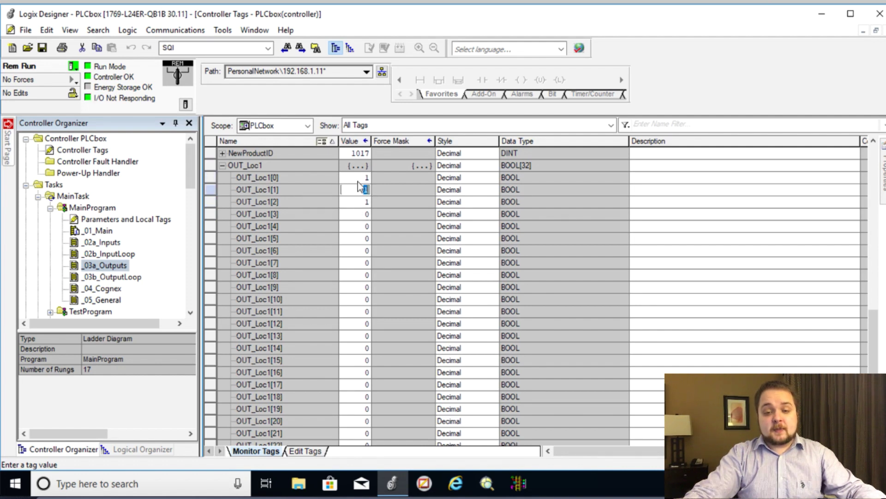
click(354, 178)
click(359, 189)
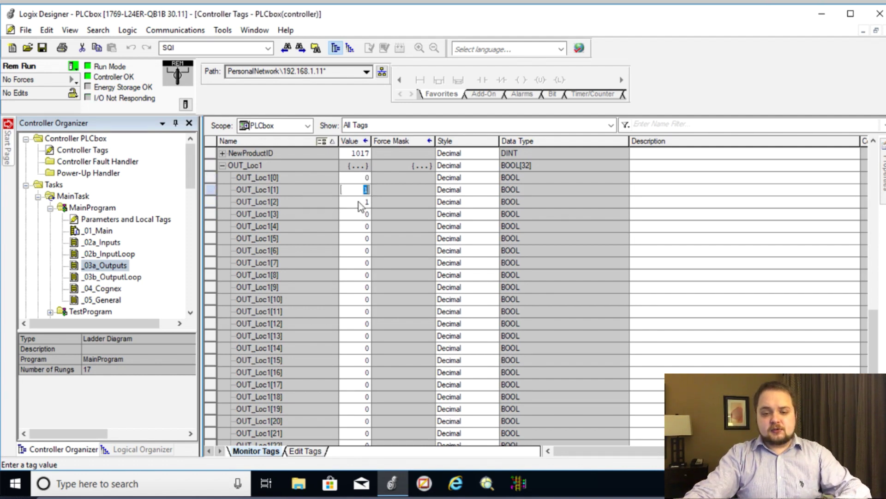
click(359, 201)
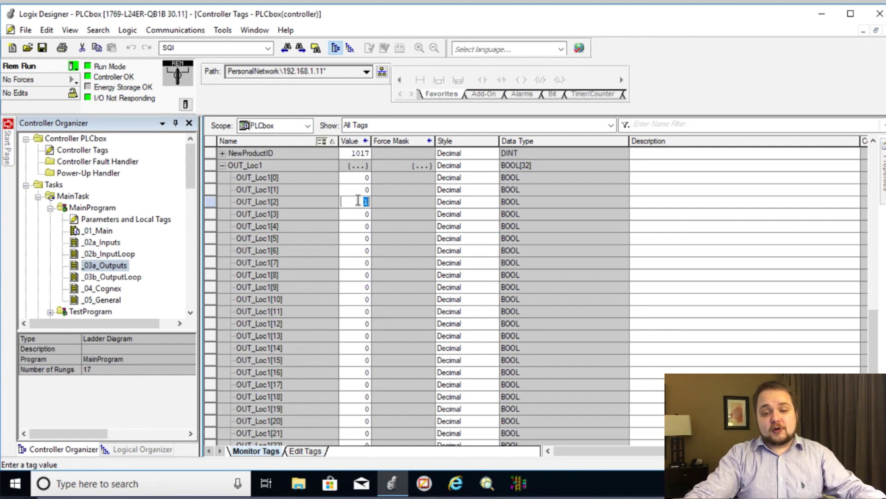
click(357, 226)
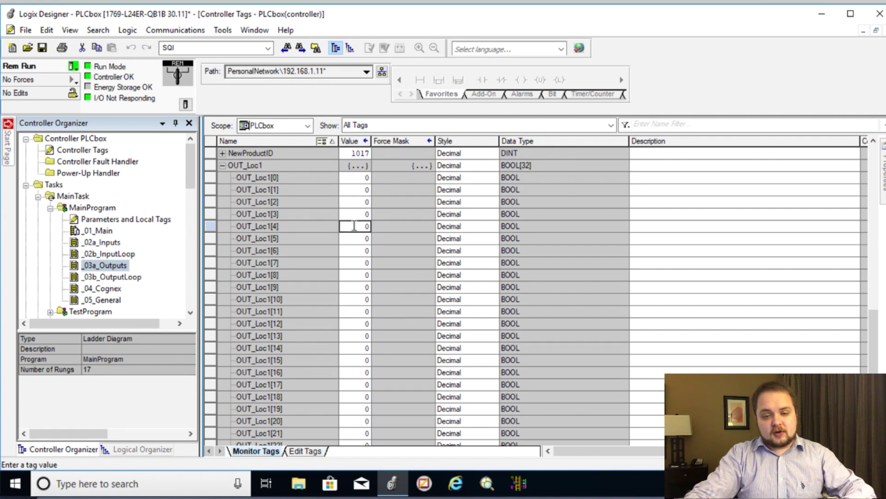
click(358, 189)
click(361, 226)
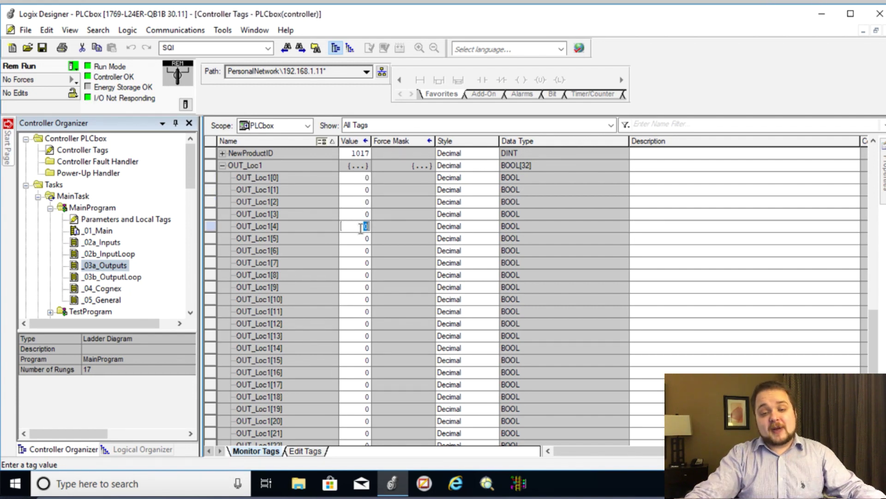
right_click(291, 177)
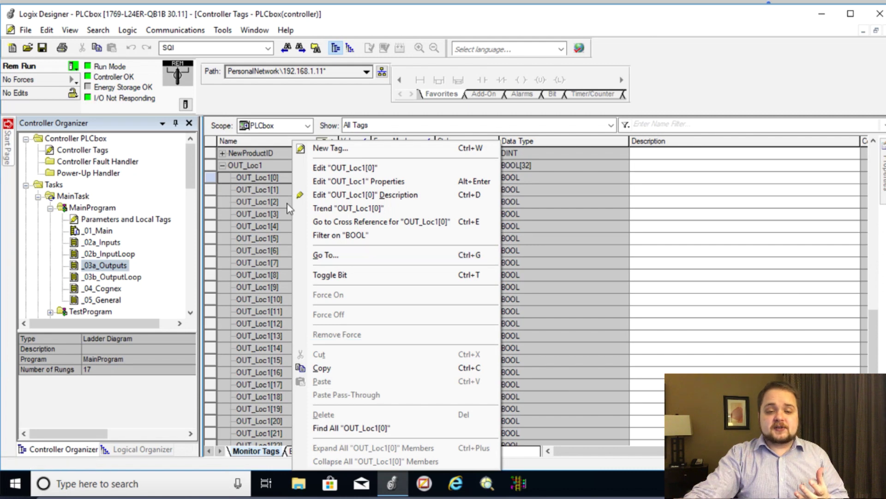
click(573, 193)
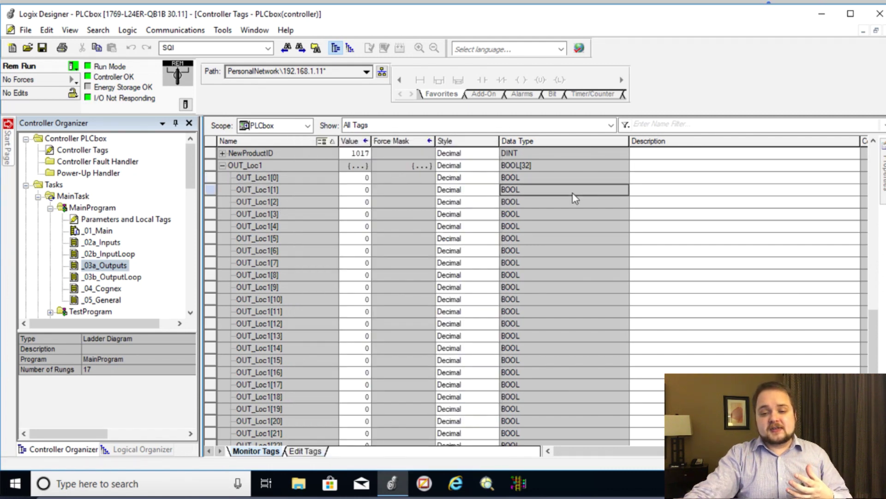
click(572, 193)
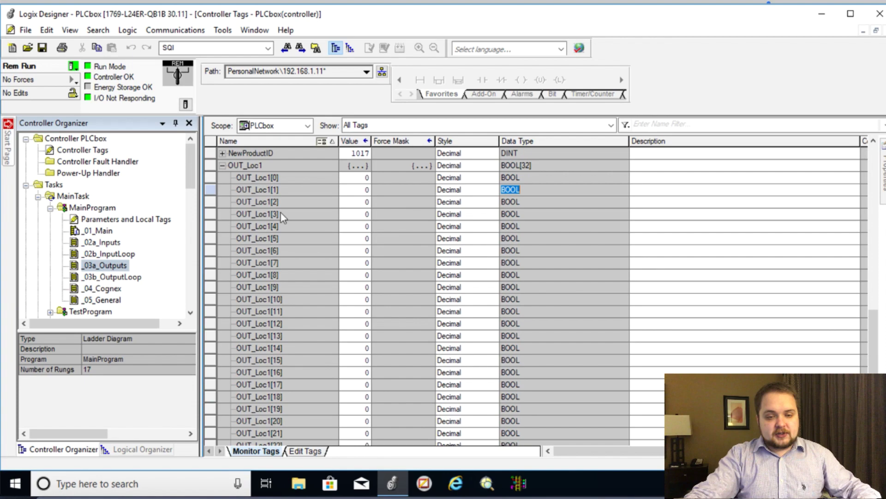
key(ctrl+Tab)
key(ctrl+e)
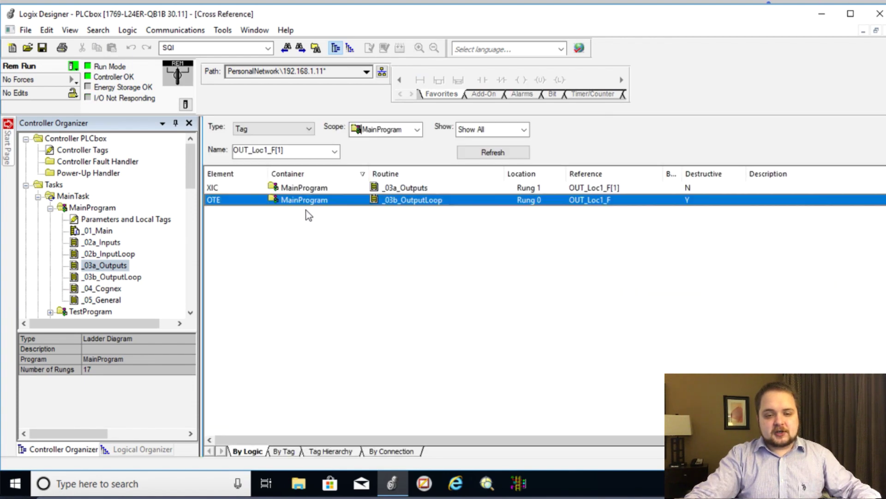
key(ctrl+Tab)
scroll(307, 194, up, 2)
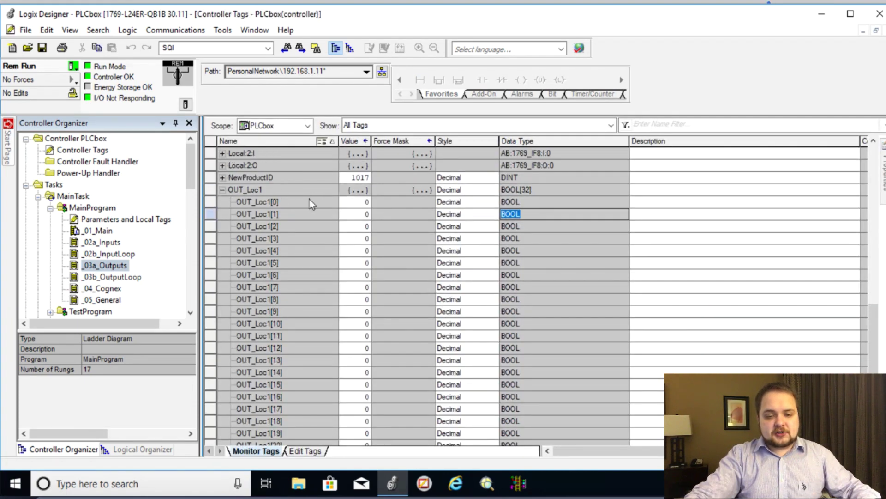
- Collapse OUT_Loc1, review Local:1:O.Data.0–15, and select the [1] Embedded Discrete_IO module
click(224, 203)
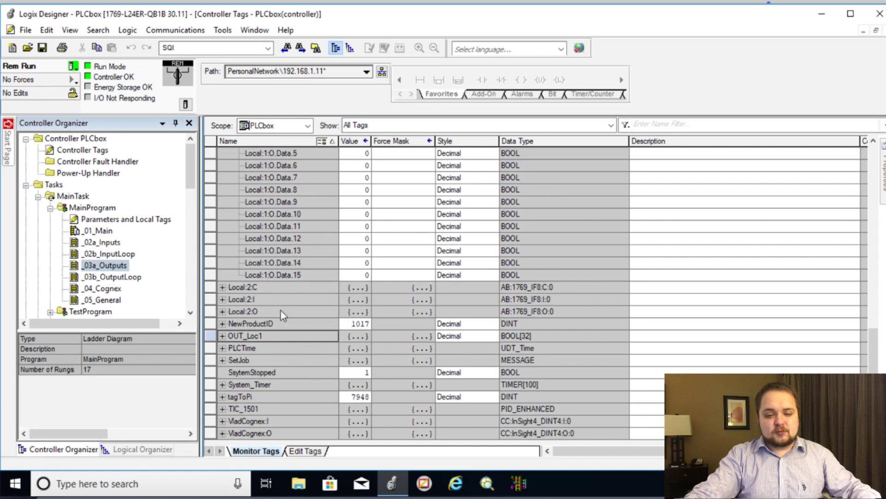
scroll(300, 312, up, 6)
scroll(319, 303, down, 3)
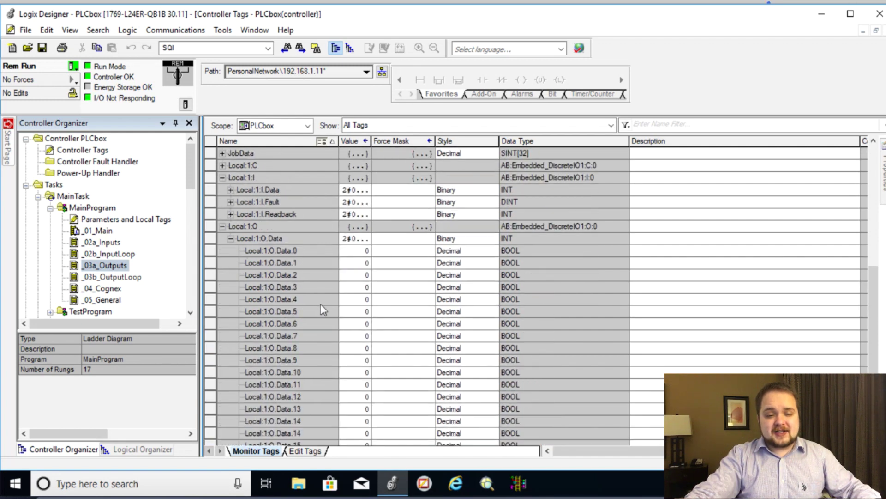
click(314, 201)
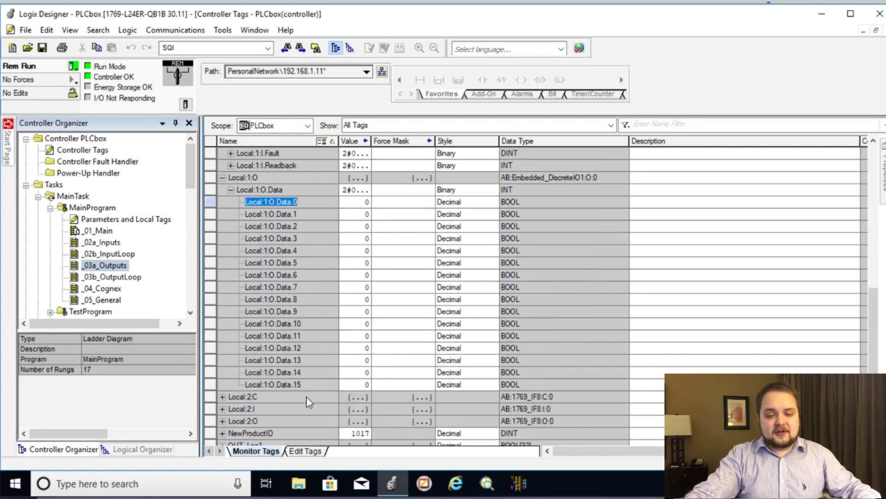
click(317, 387)
click(309, 202)
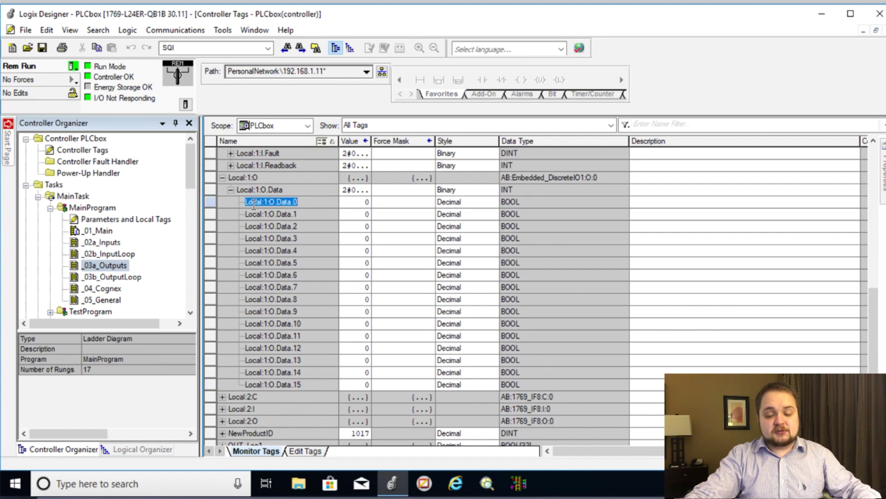
scroll(163, 256, down, 15)
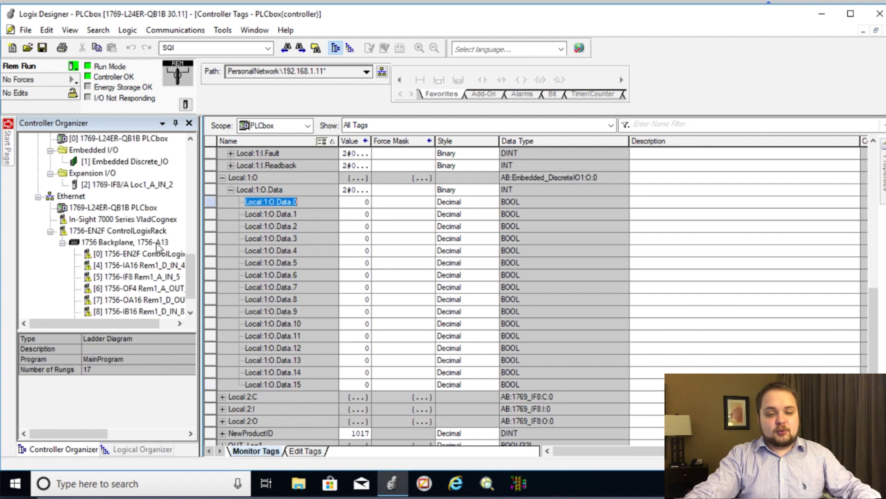
scroll(157, 248, up, 4)
click(120, 265)
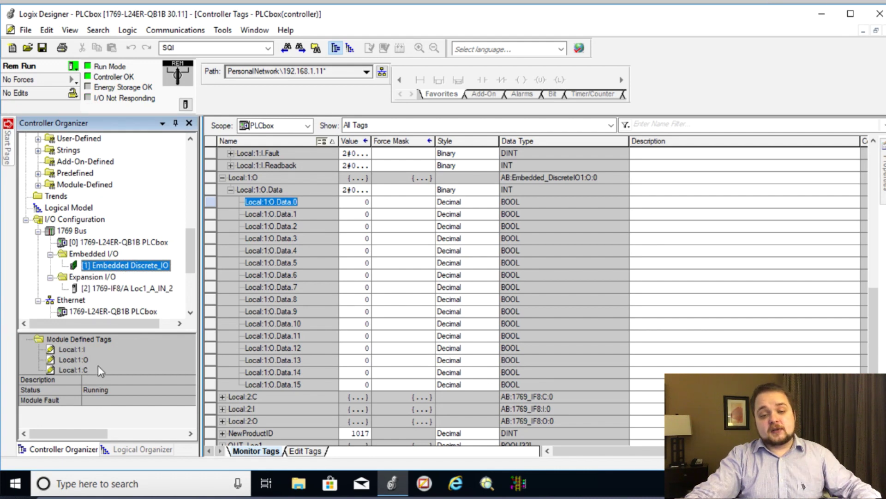
- Force Local:1:O.Data.0 on, then widen the Value and Force Mask columns to inspect the masks
right_click(214, 201)
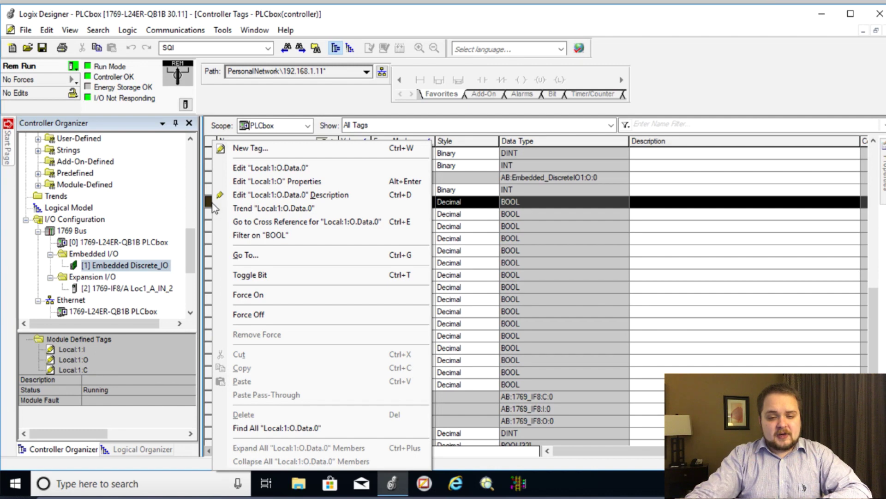
click(264, 294)
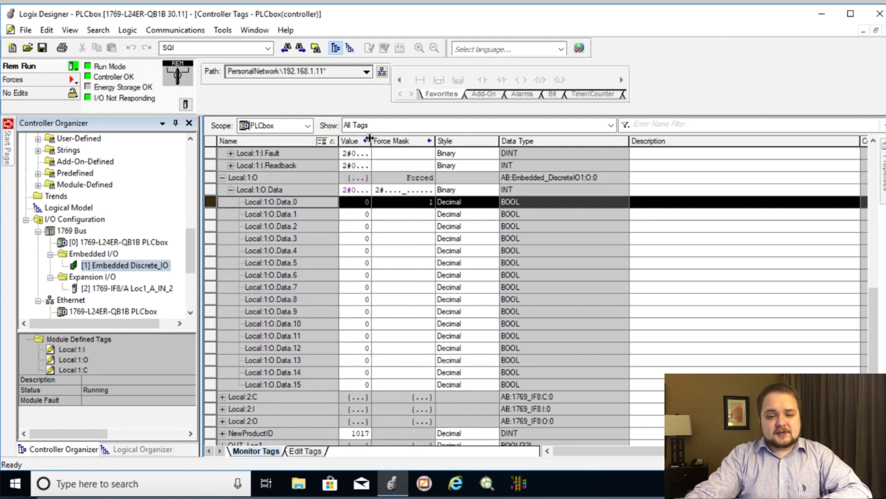
drag(369, 138, 446, 141)
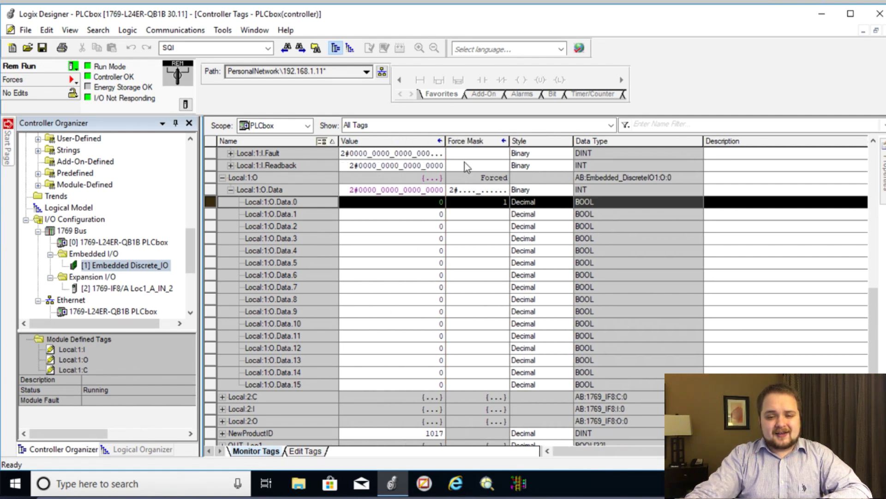
drag(509, 141, 585, 144)
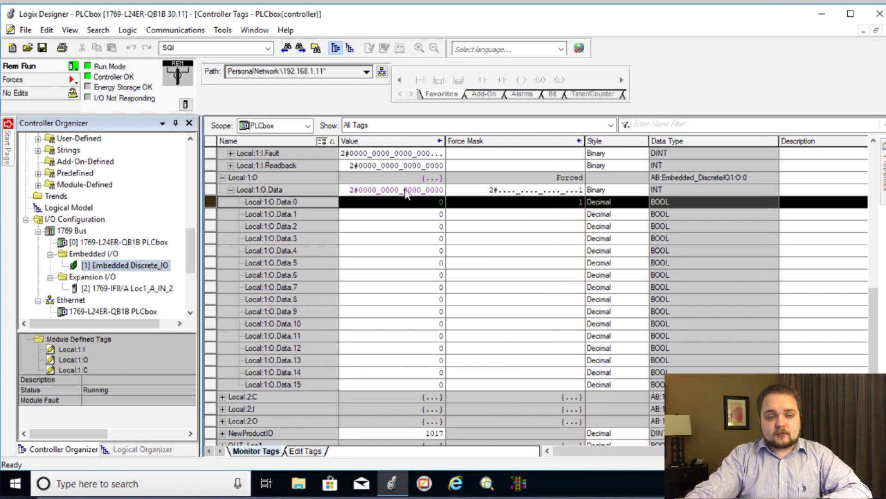
click(561, 176)
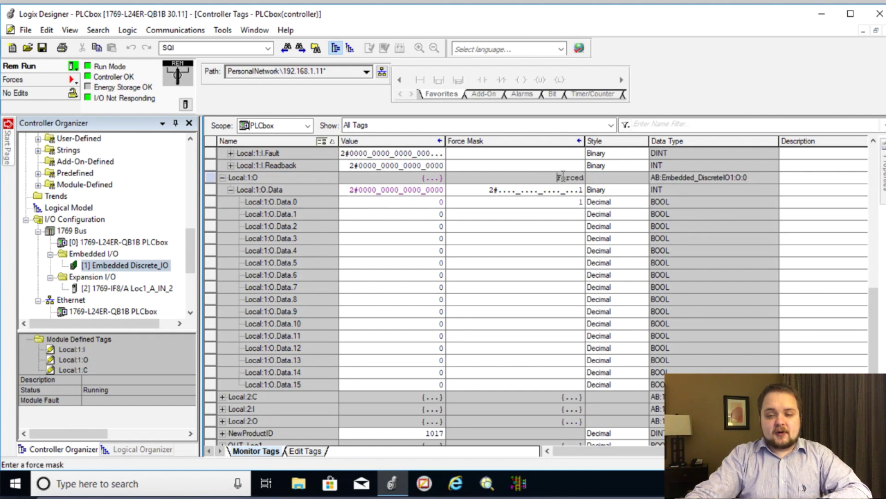
drag(552, 177, 585, 177)
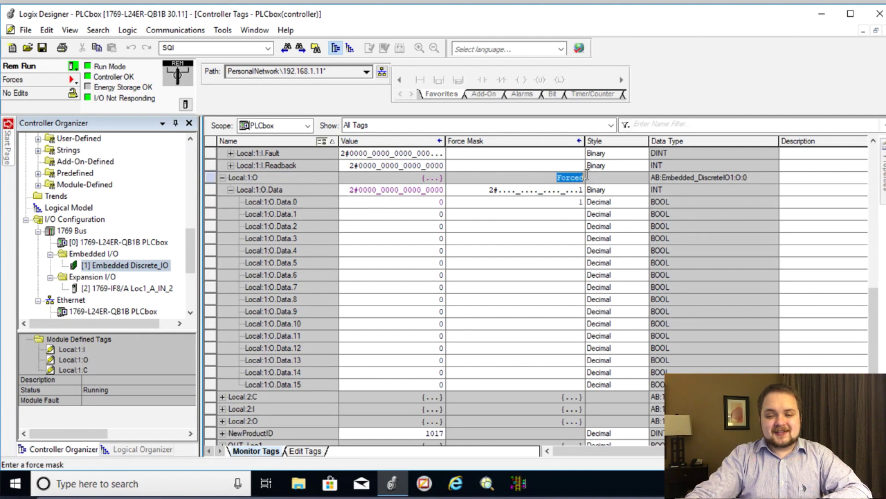
double_click(575, 203)
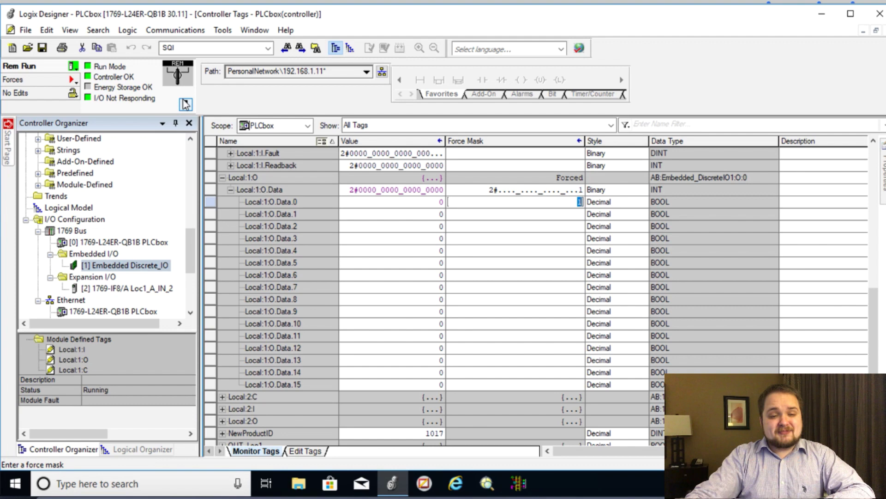
- Enable all I/O forces in the controller and confirm the prompt
click(77, 81)
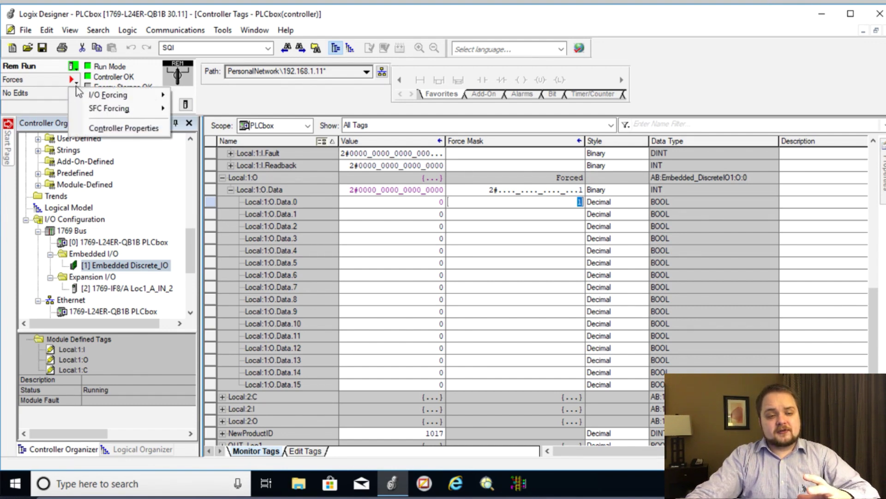
mouse_move(83, 95)
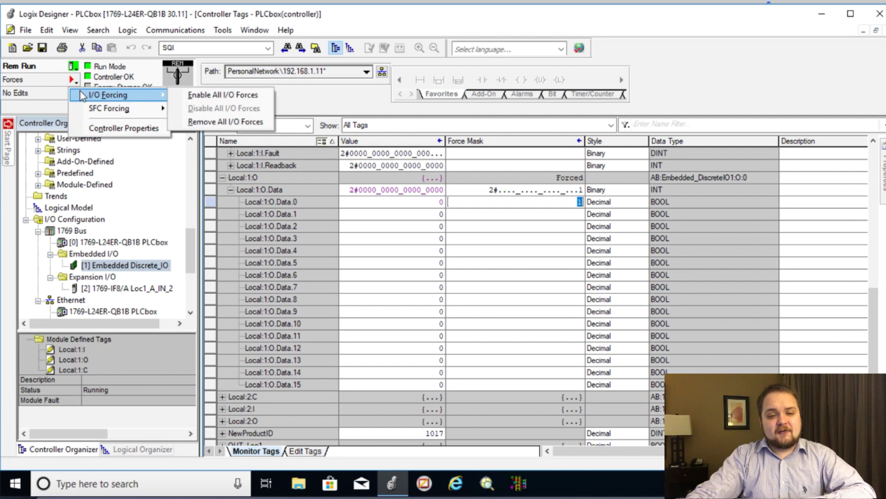
click(201, 98)
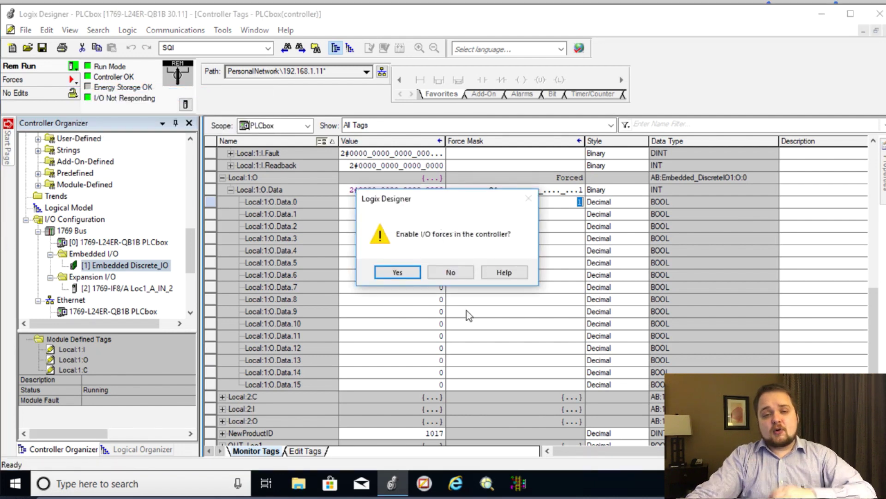
click(398, 273)
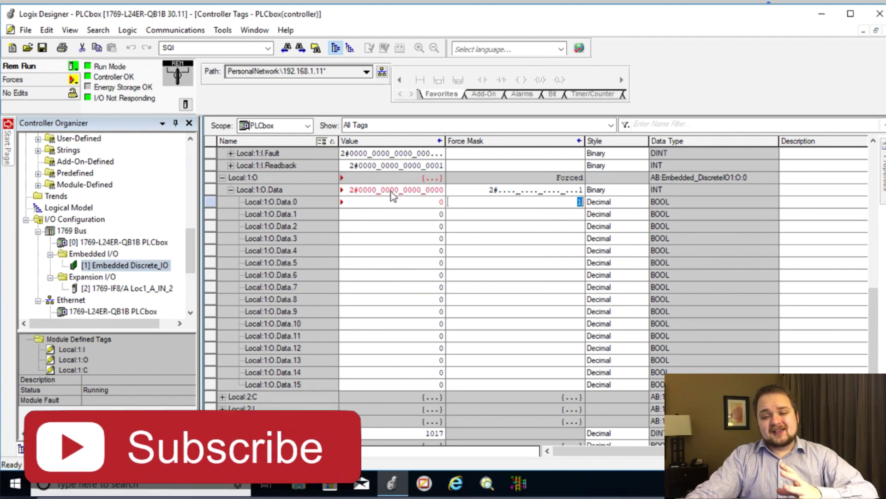
- Commit the Data.0 force mask of 1 and check its value, still 0
click(393, 238)
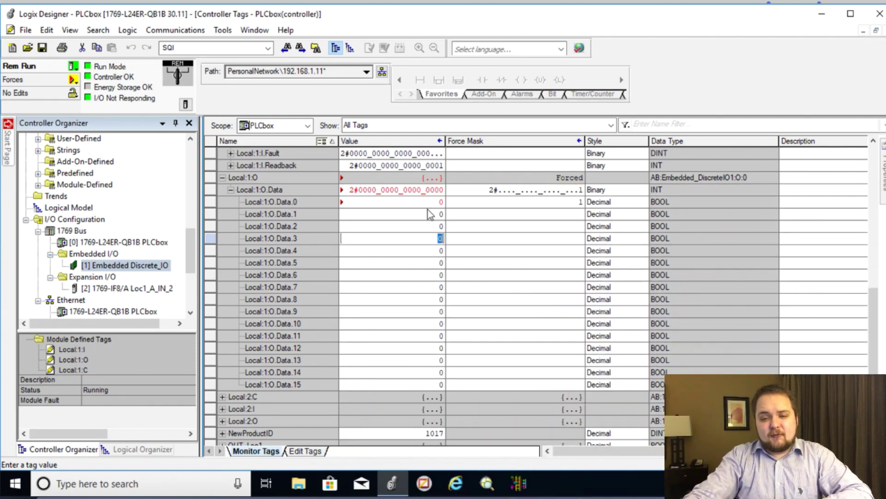
click(441, 202)
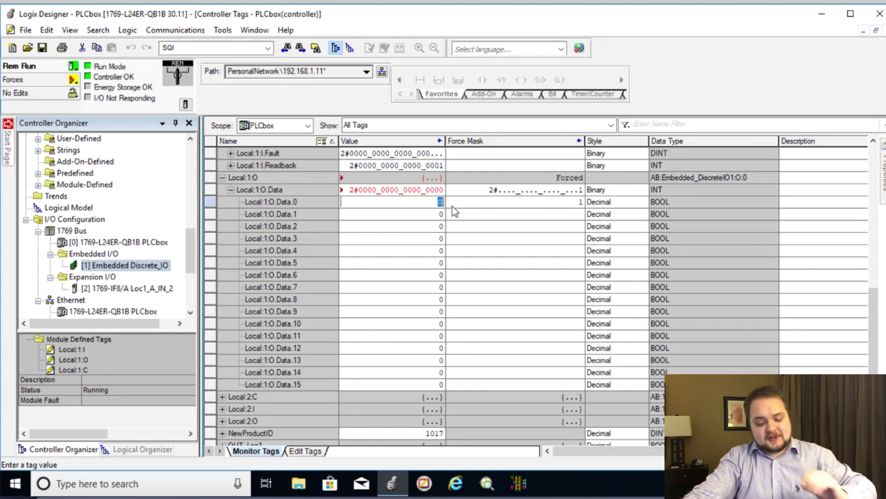
click(437, 214)
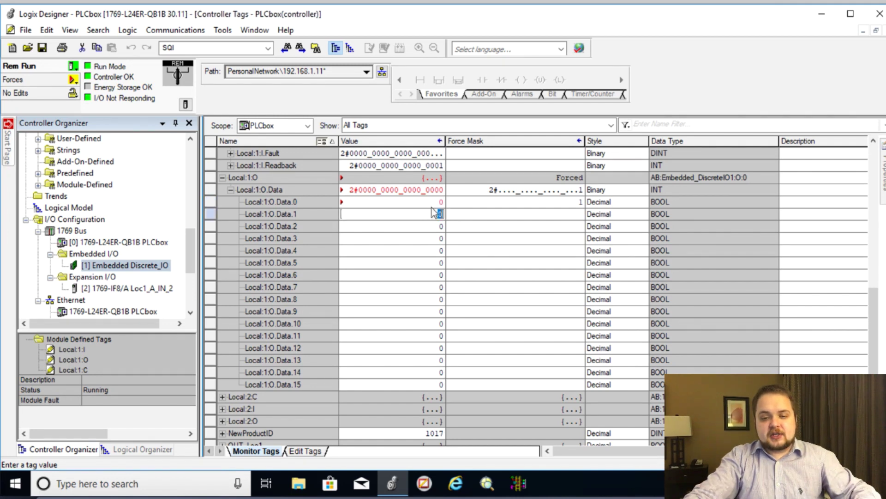
key(Up)
- Set OUT_Loc1[0] to 1 and Local:1:O.Data.0's value to 1
scroll(401, 296, down, 2)
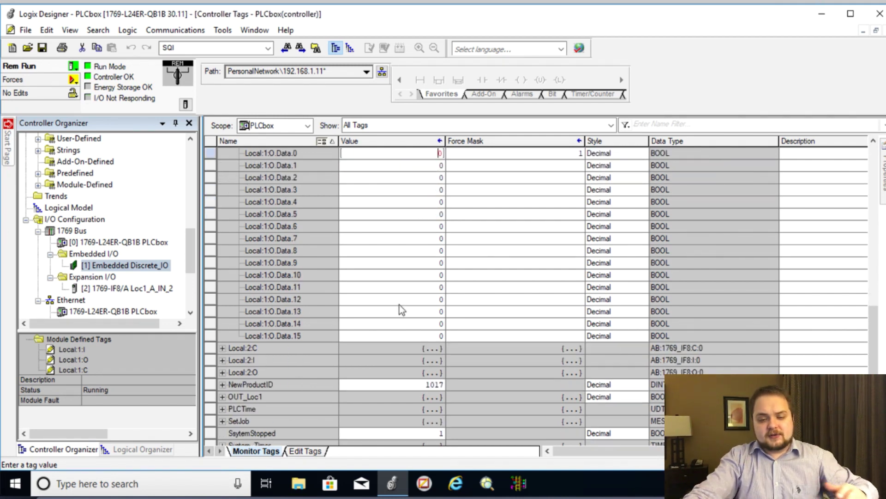
scroll(402, 310, down, 2)
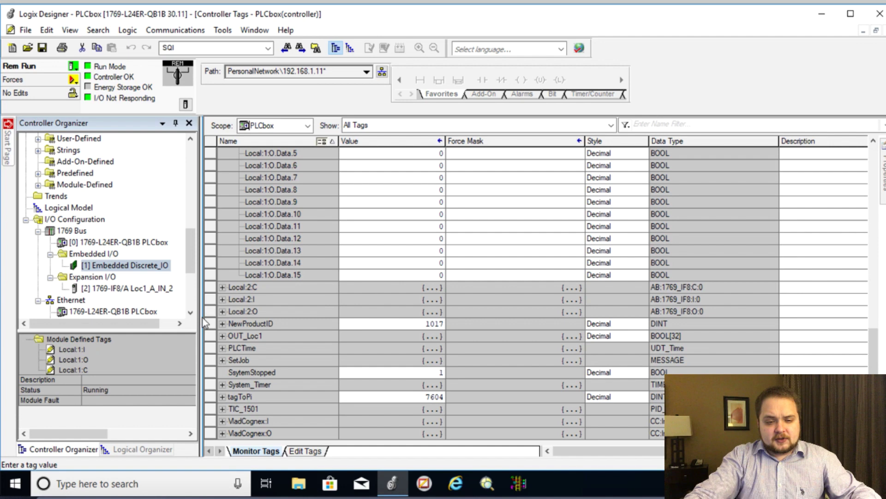
click(221, 337)
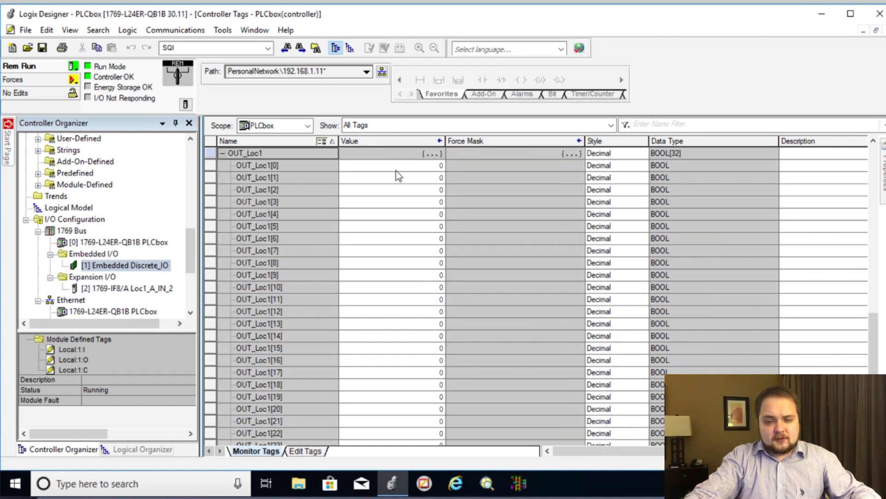
click(396, 170)
text(1)
key(Return)
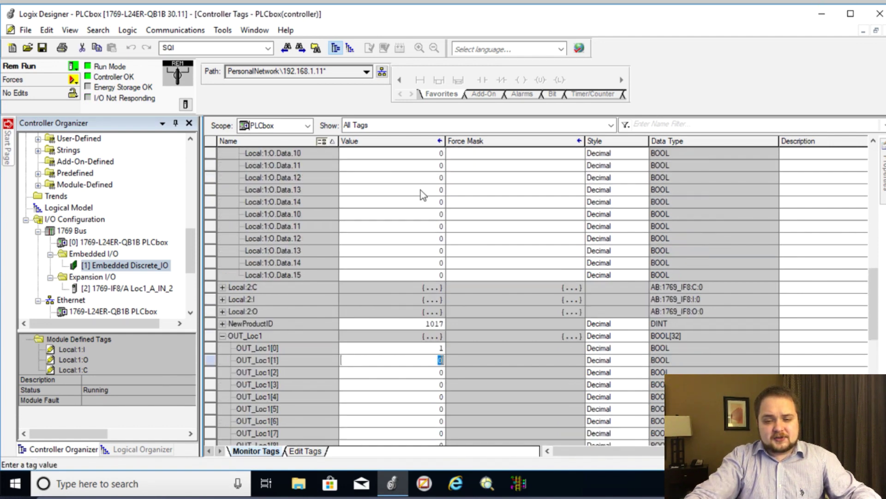
click(435, 213)
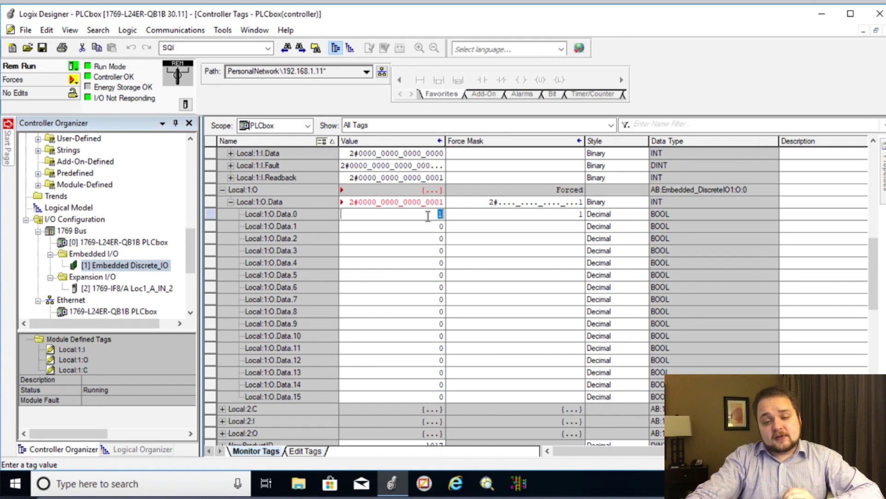
click(481, 220)
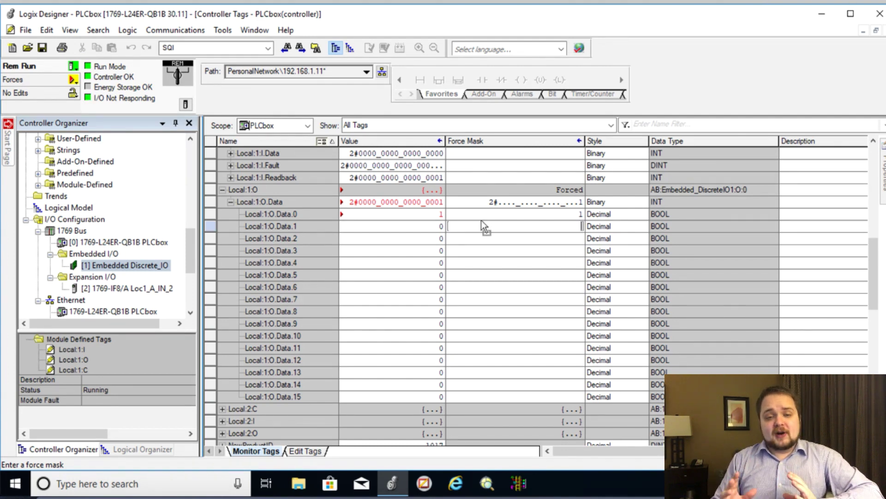
click(576, 214)
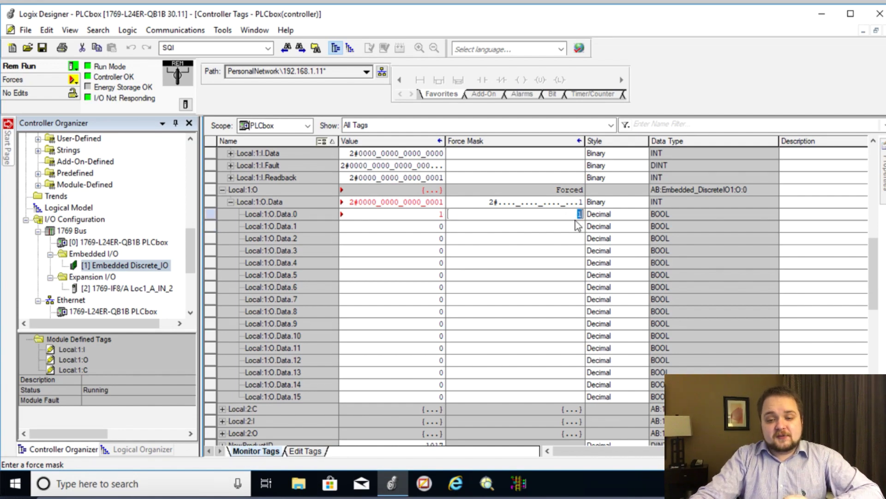
- Force Local:1:O.Data.1 and Data.5 on and check their force masks
click(580, 226)
right_click(212, 228)
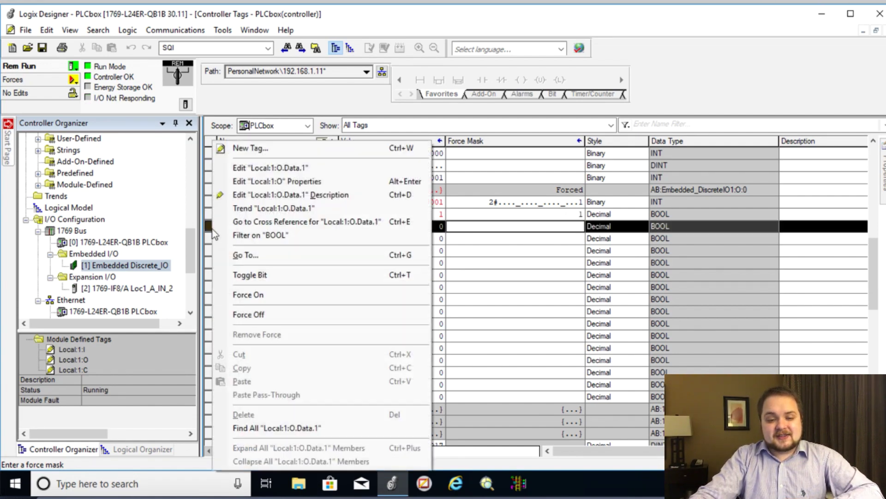
click(242, 295)
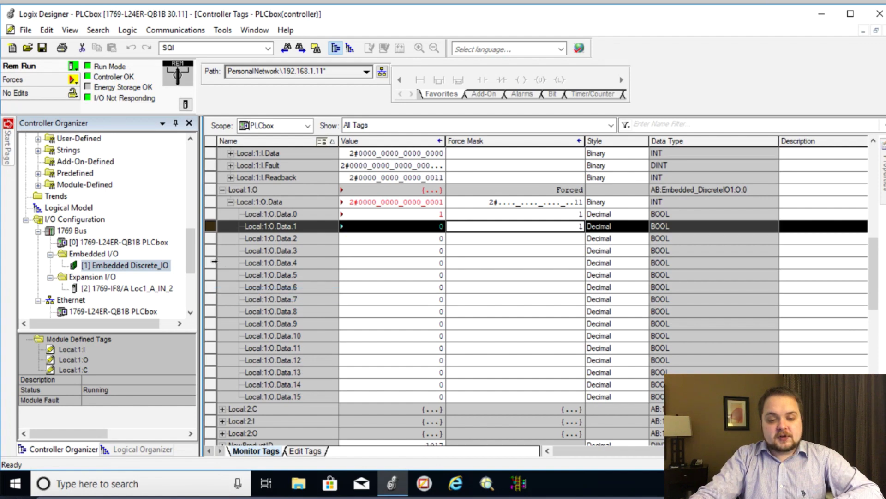
right_click(212, 274)
click(259, 296)
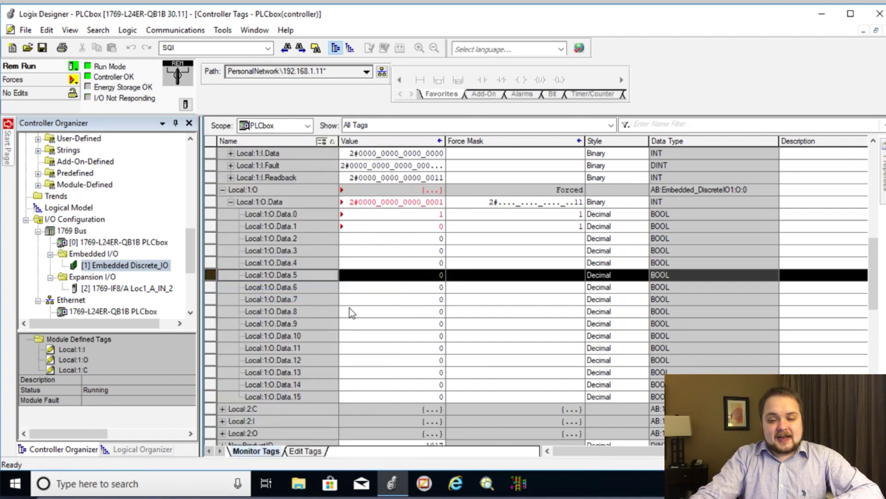
click(516, 335)
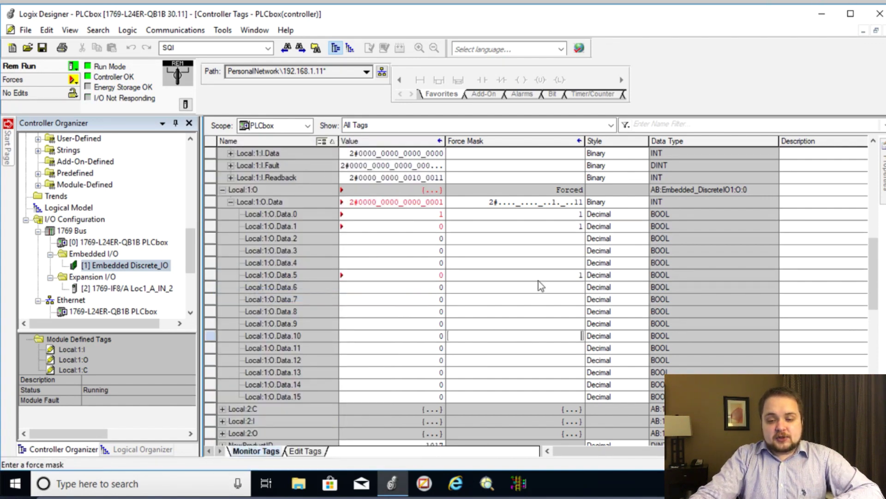
click(540, 226)
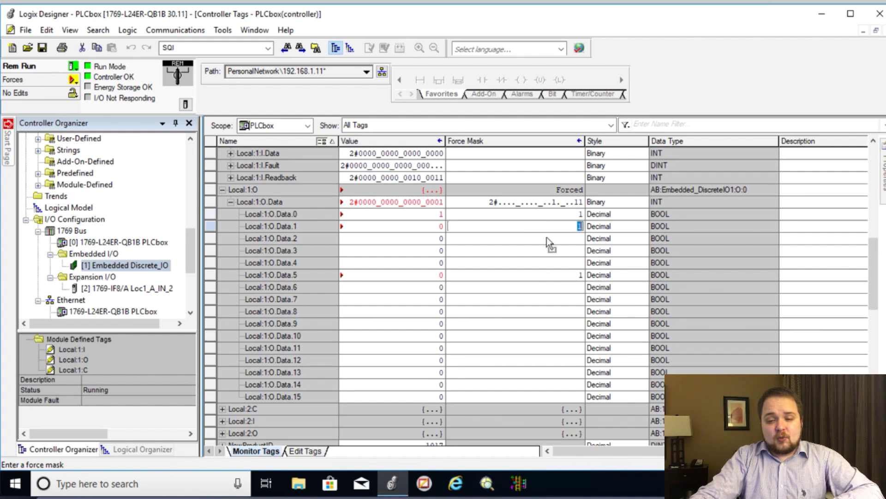
click(546, 279)
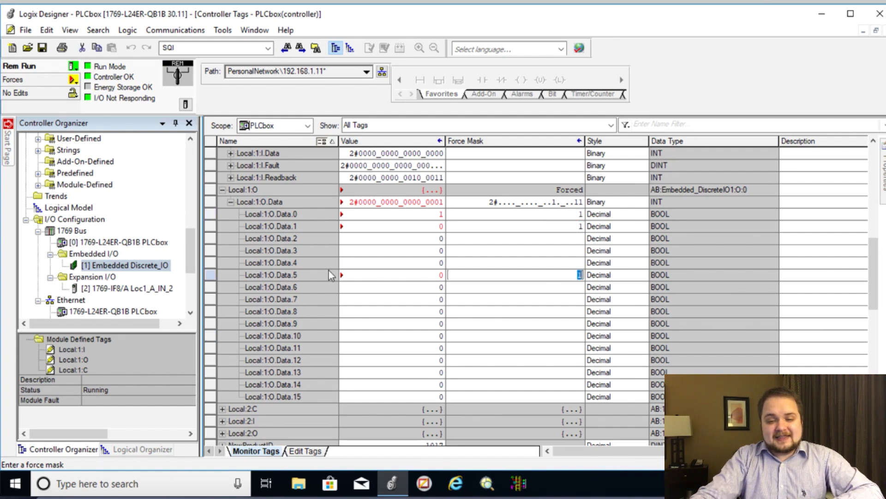
- Force Local:1:O.Data.9 and Data.7 off and check Data.7's mask and value
right_click(215, 327)
click(263, 315)
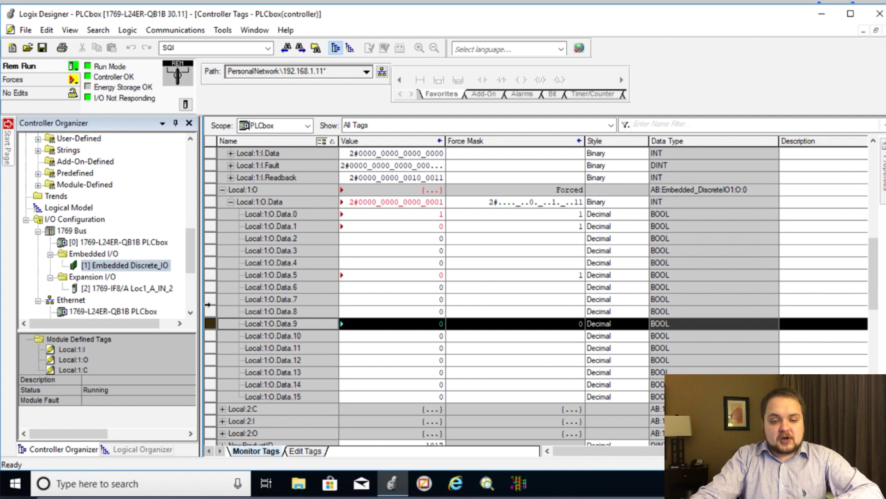
right_click(212, 300)
click(251, 313)
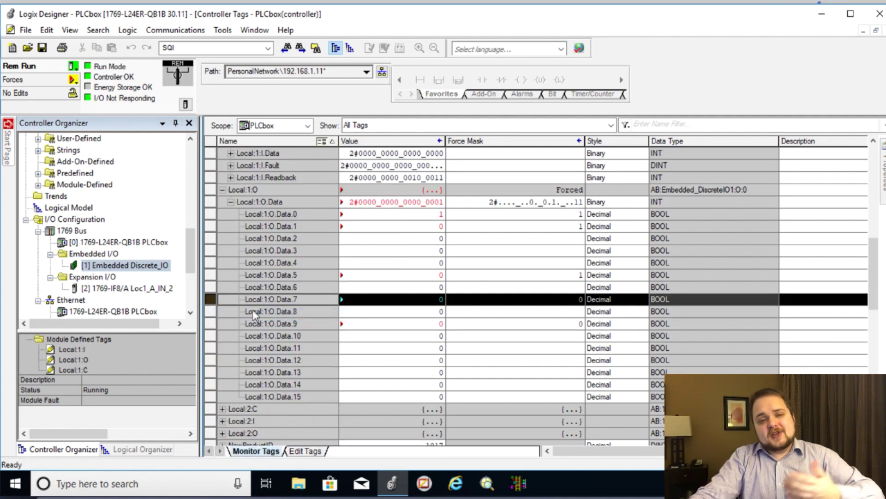
click(560, 299)
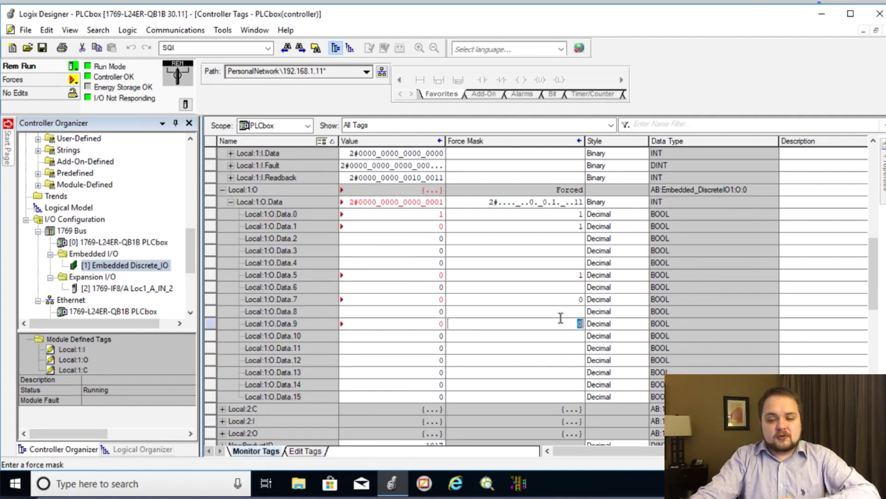
click(423, 301)
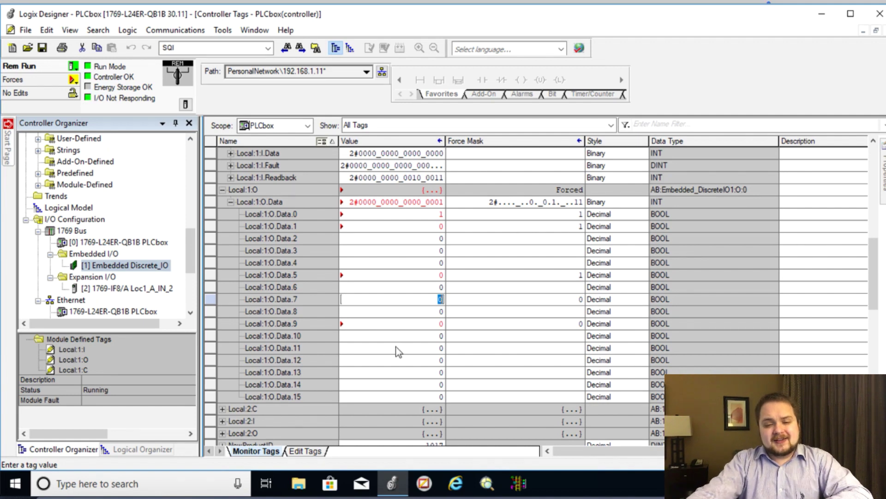
scroll(401, 354, down, 1)
scroll(415, 356, up, 1)
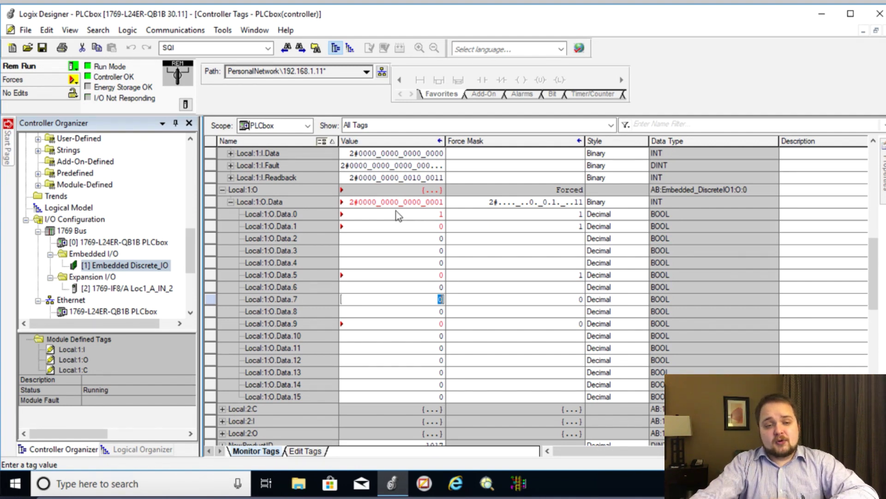
- Check the I/O Forcing status, then filter the tag list to tags that Can Be Forced
click(73, 80)
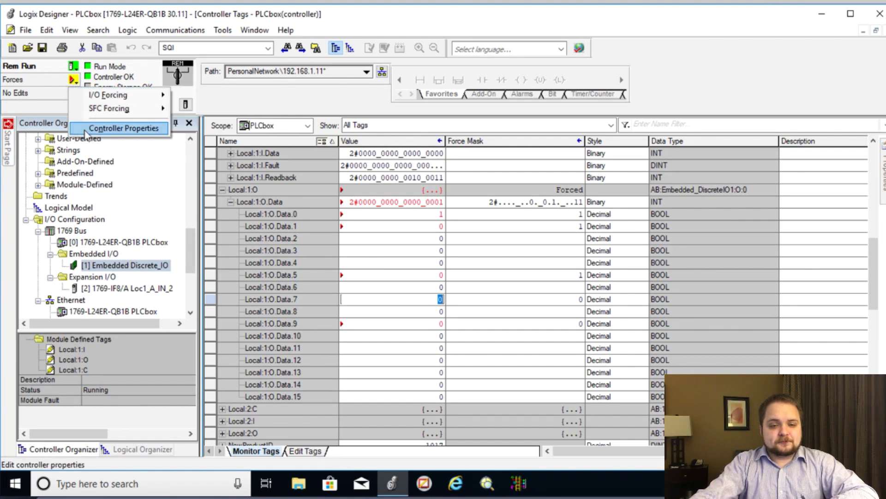
mouse_move(102, 94)
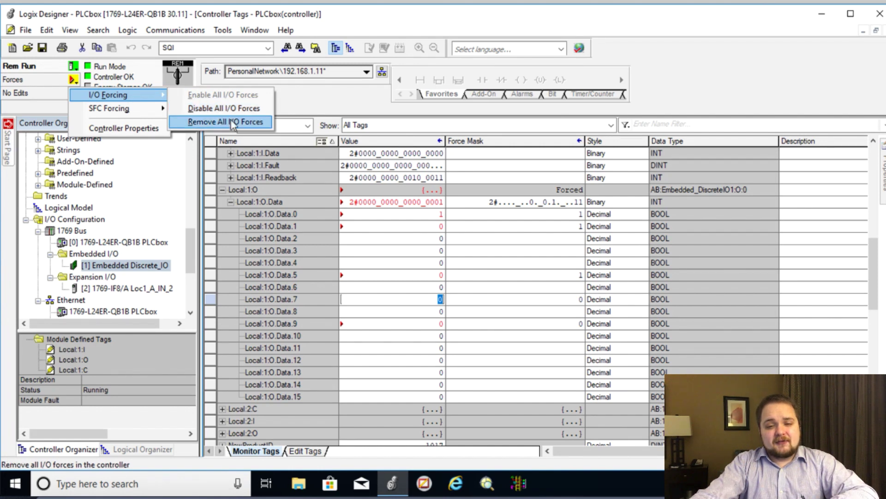
click(611, 125)
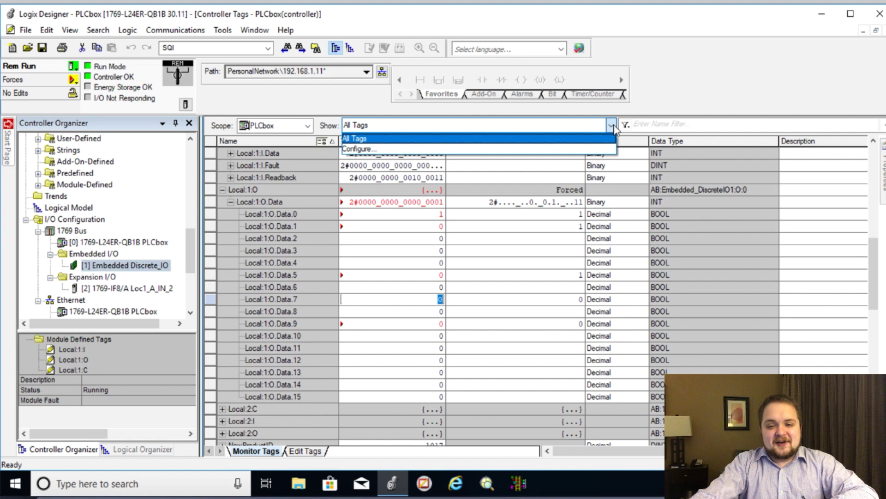
click(599, 148)
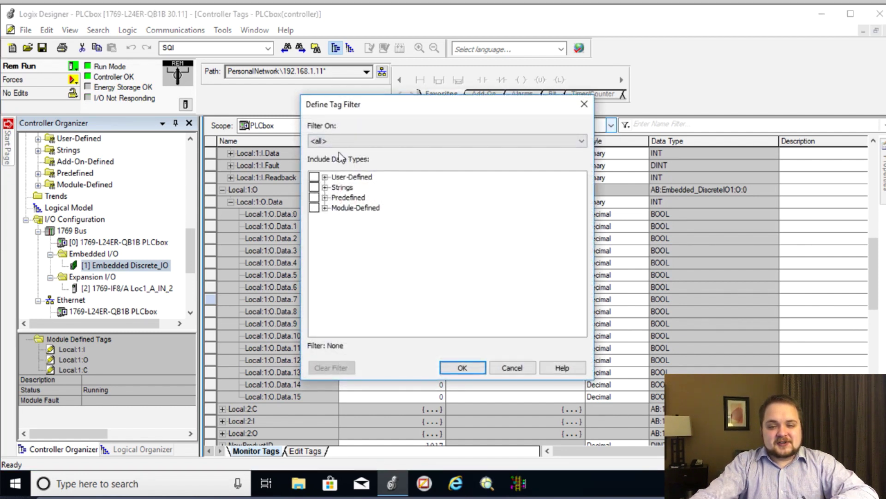
click(347, 140)
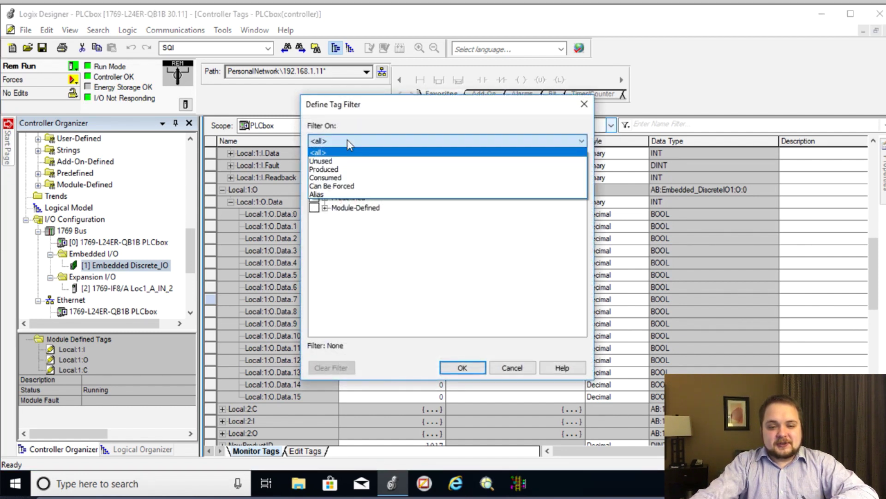
click(350, 186)
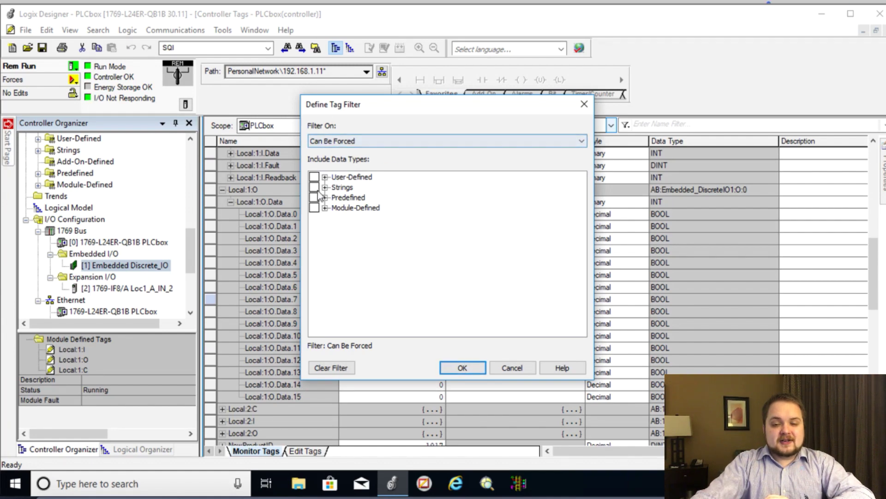
click(462, 367)
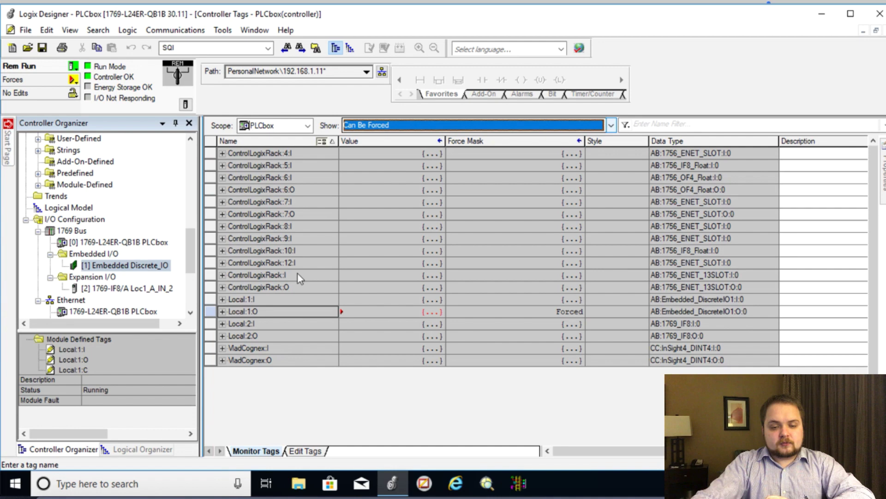
- Force Local:1:I.Data.6 on, then remove that force again
click(222, 299)
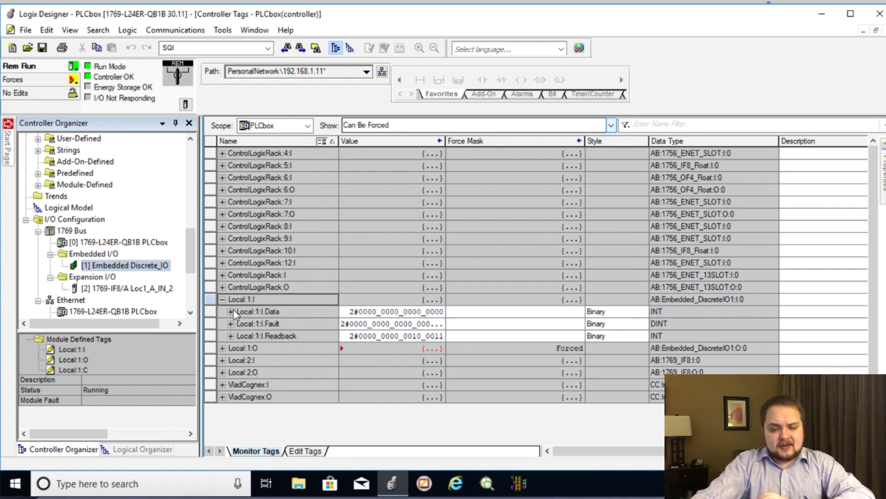
click(231, 311)
scroll(306, 318, down, 2)
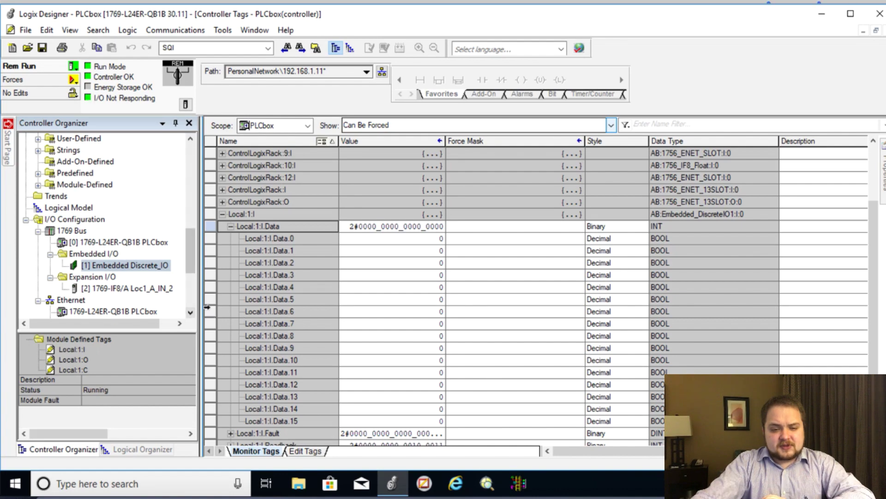
right_click(223, 312)
click(238, 297)
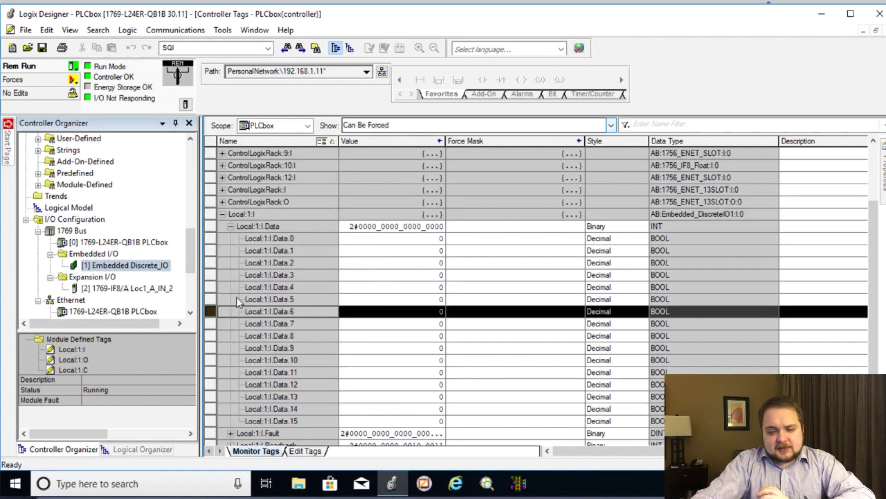
right_click(214, 311)
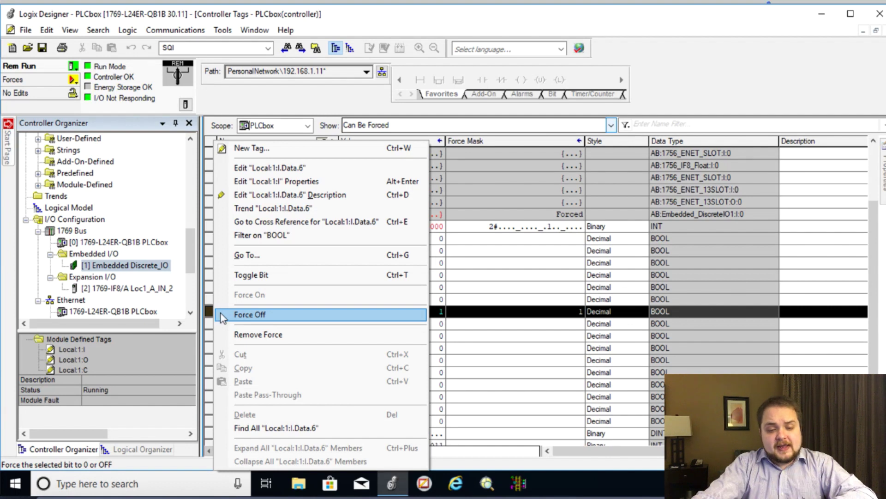
click(242, 335)
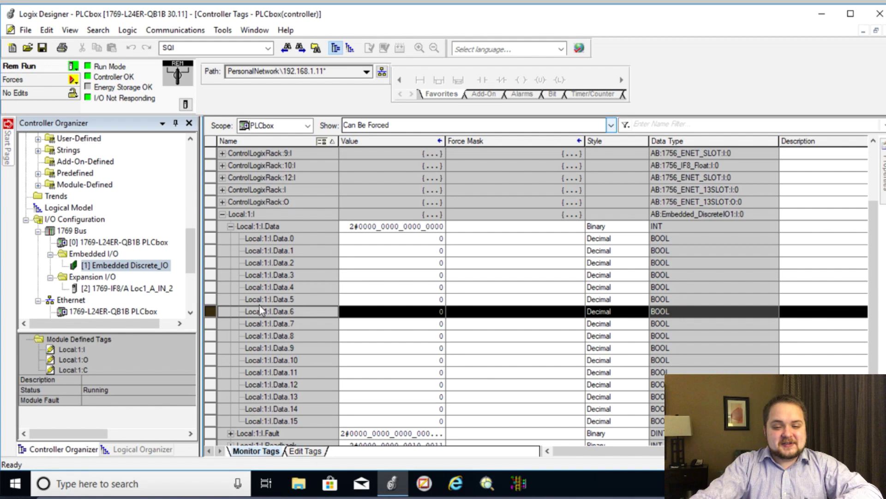
- Collapse Local:1:I and expand Local:1:O.Data to show forced bits 0, 1, 5, 7 and 9
scroll(292, 306, down, 2)
scroll(304, 310, up, 4)
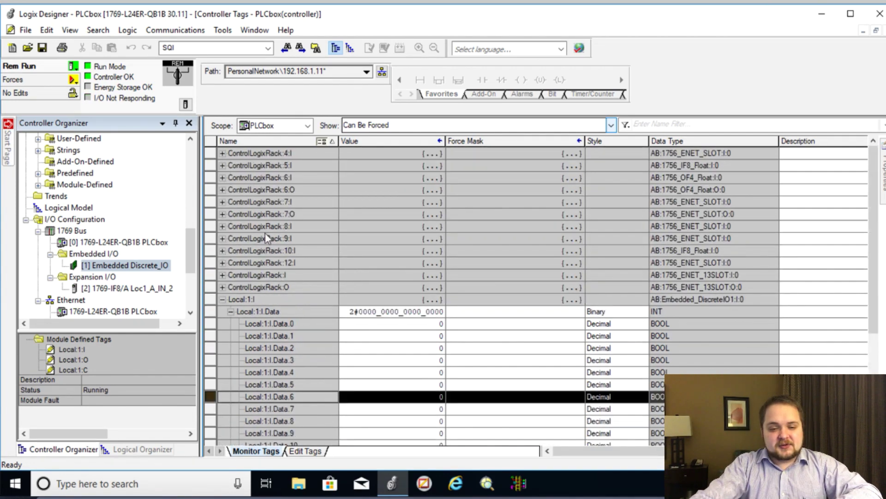
scroll(480, 369, down, 4)
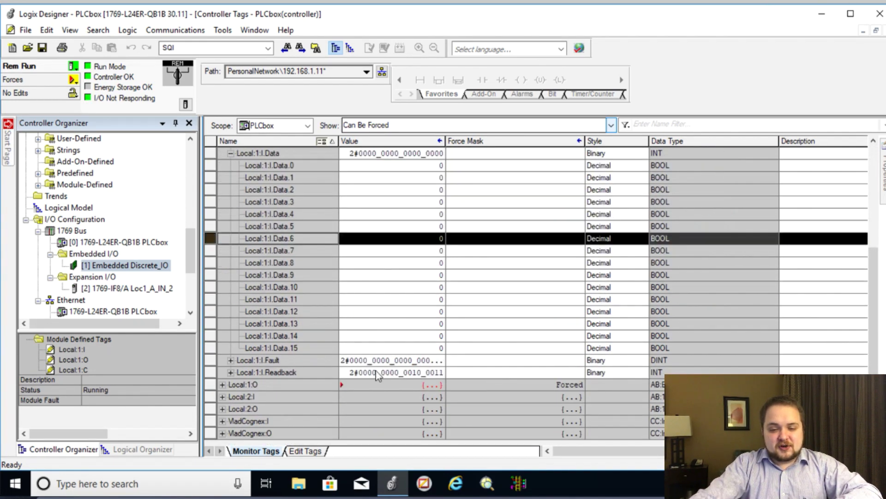
scroll(245, 187, up, 1)
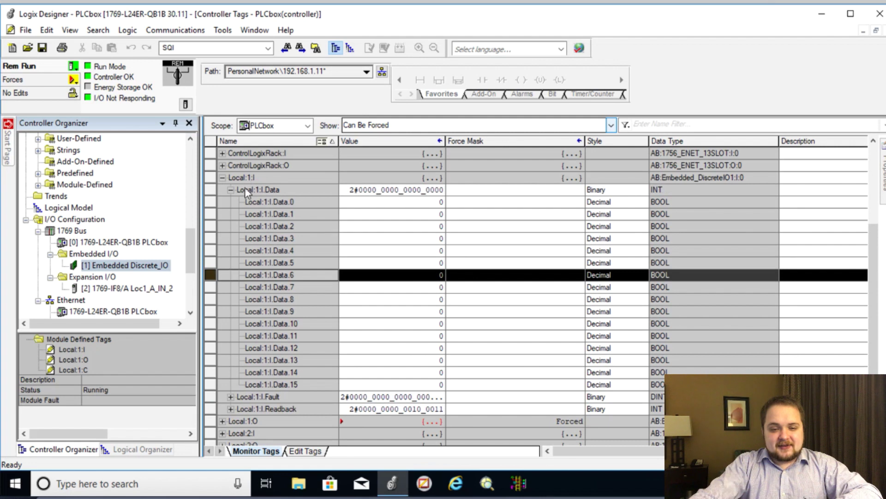
click(222, 178)
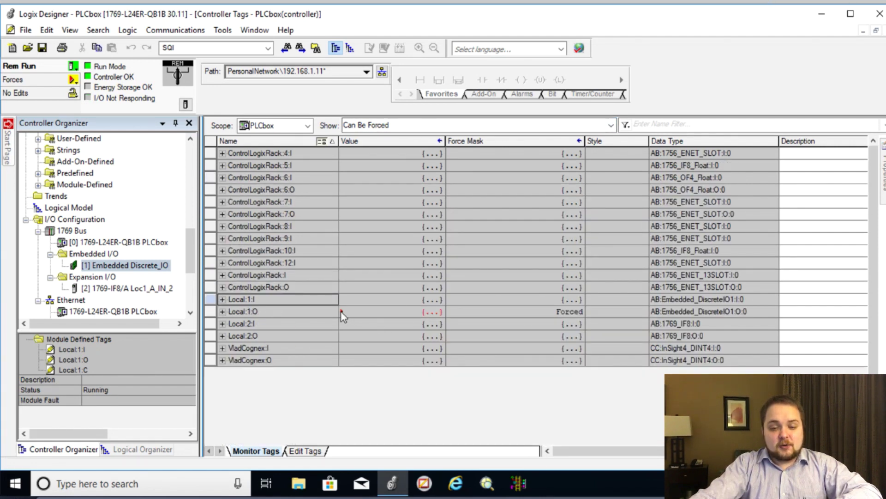
click(211, 311)
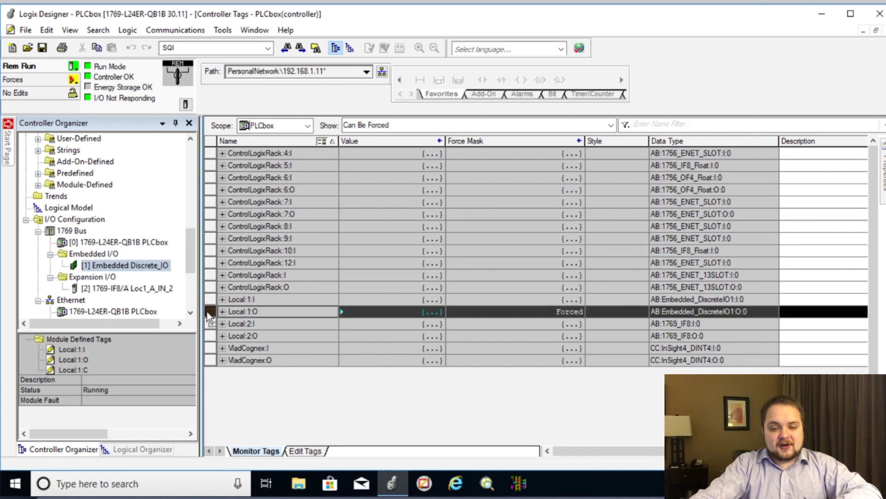
click(222, 311)
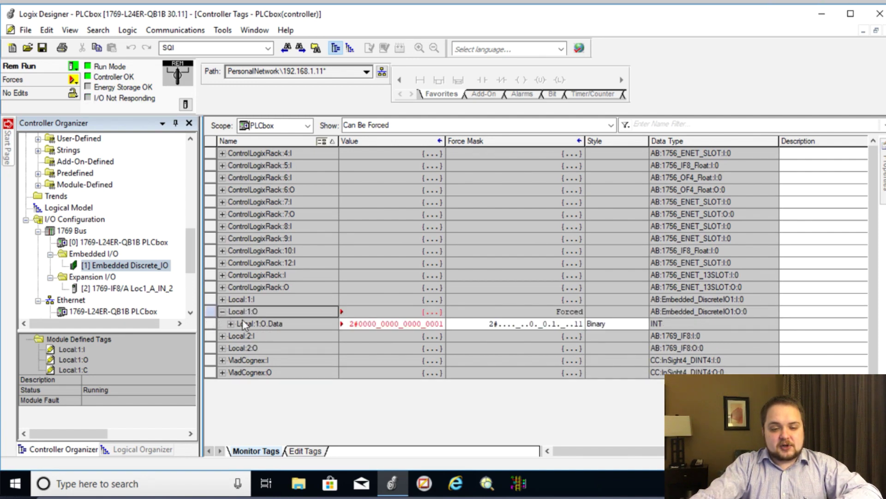
click(231, 324)
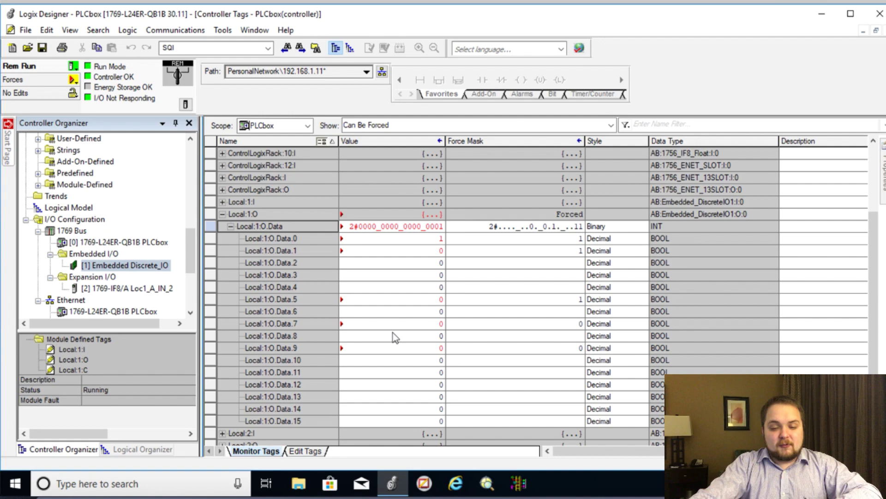
- Cross-reference Local:1:O.Data.0 and open its OTE rung in _03a_Outputs
right_click(319, 239)
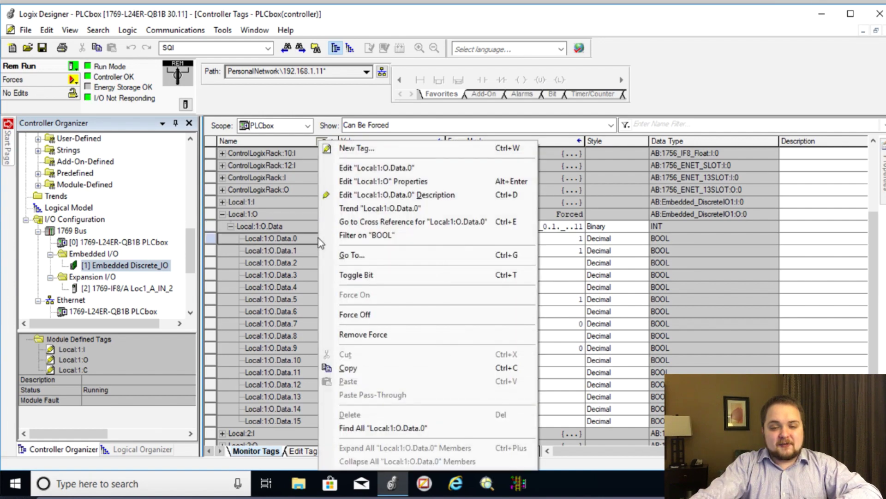
click(383, 225)
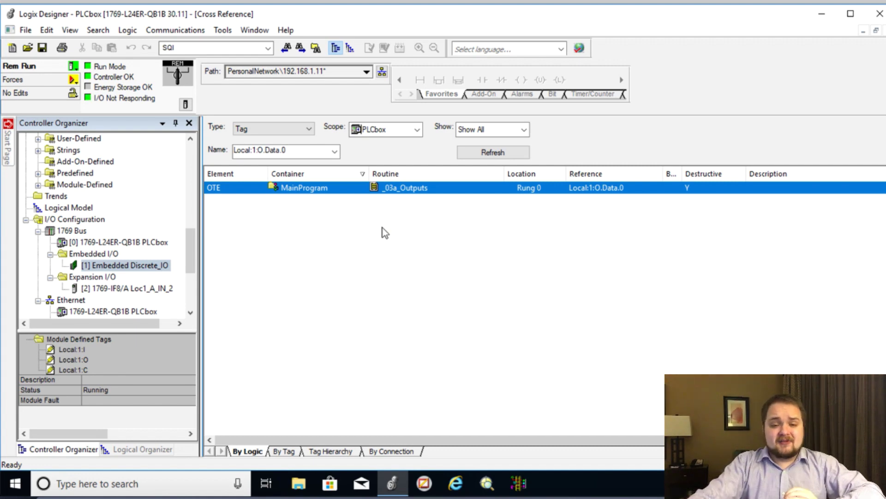
double_click(316, 191)
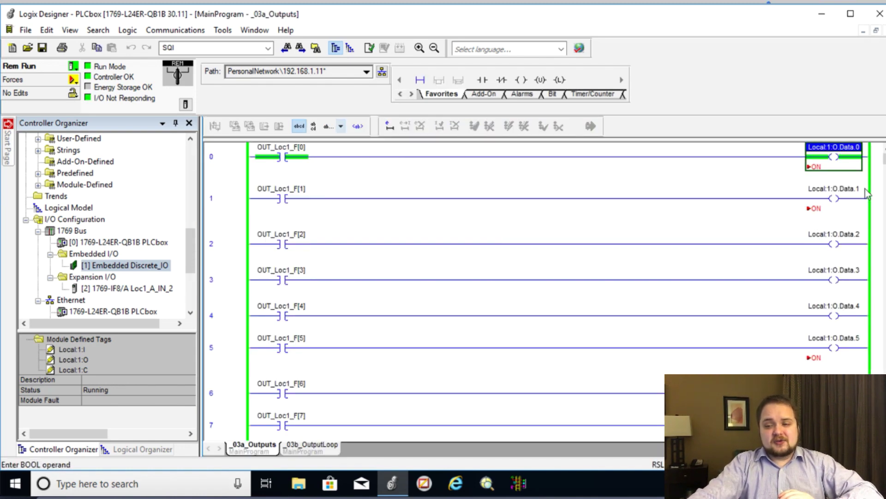
- Remove the force from the Local:1:O.Data.0 coil and force Local:1:O.Data.1 off
right_click(817, 158)
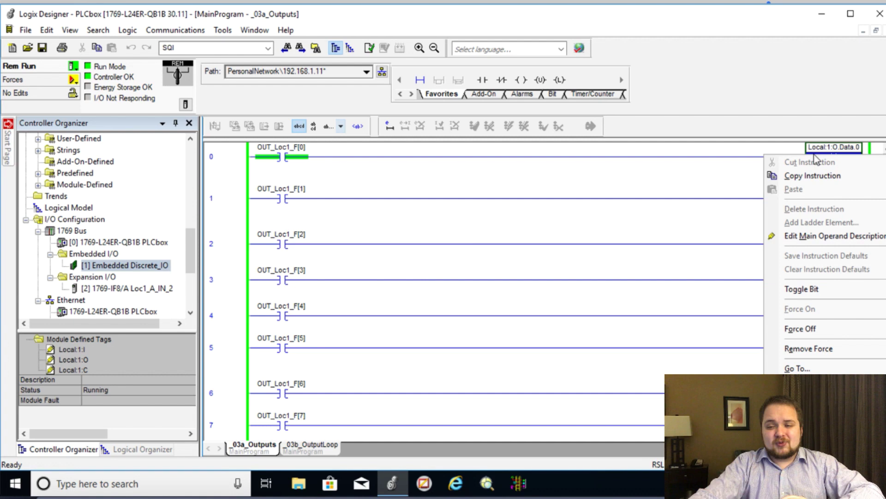
click(821, 355)
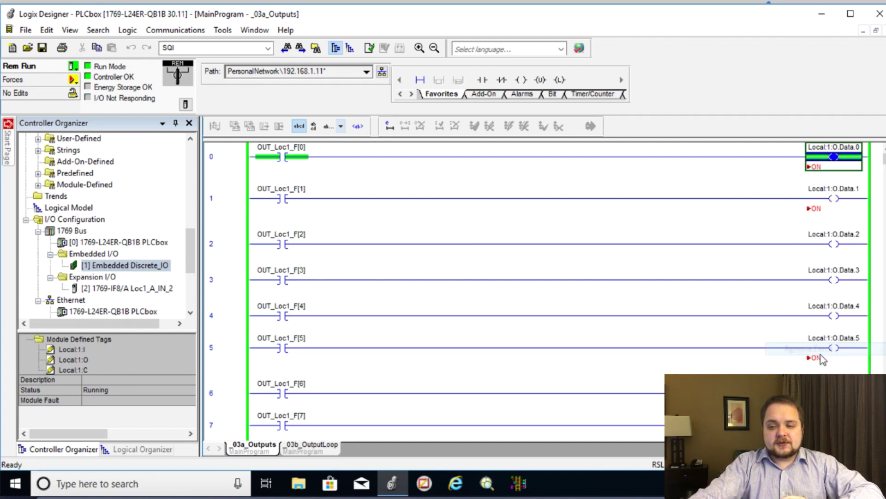
right_click(819, 203)
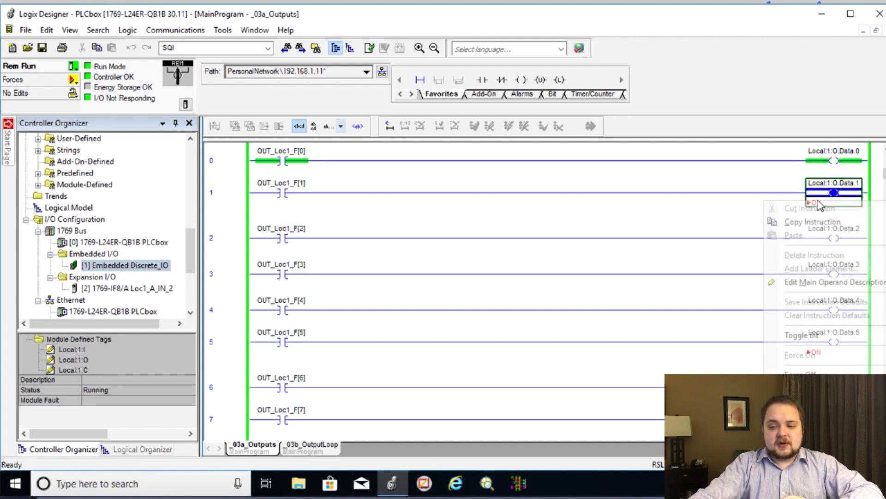
click(803, 374)
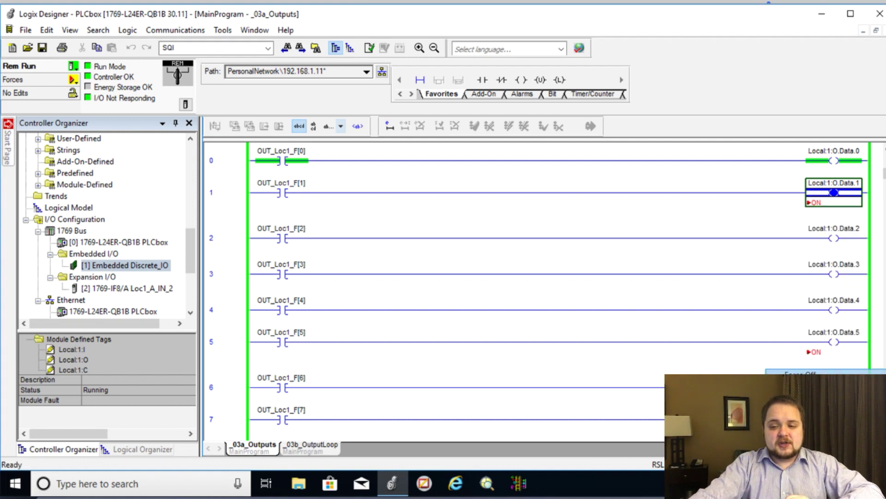
right_click(824, 193)
click(282, 154)
- Disable all I/O forces in the controller and confirm with Yes
click(73, 80)
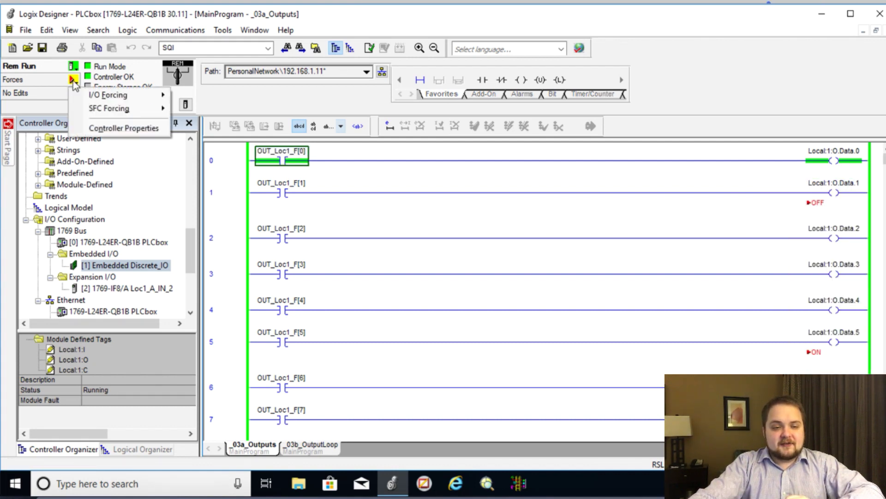
mouse_move(102, 95)
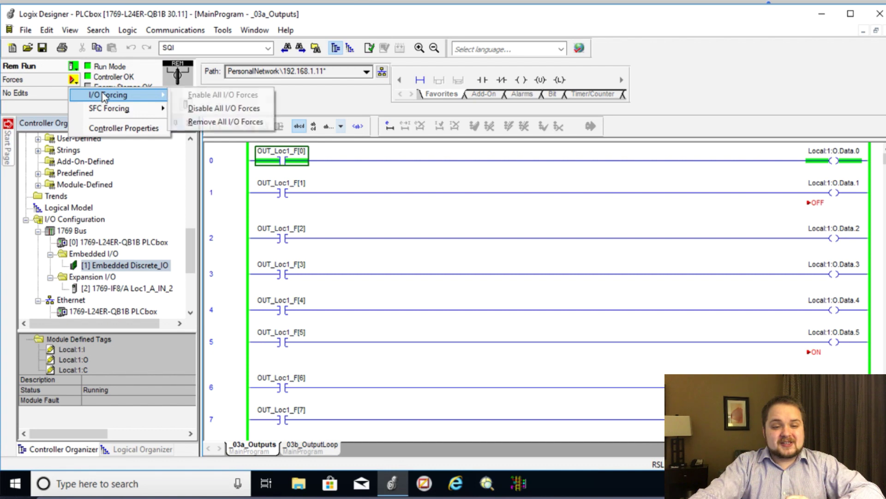
click(199, 113)
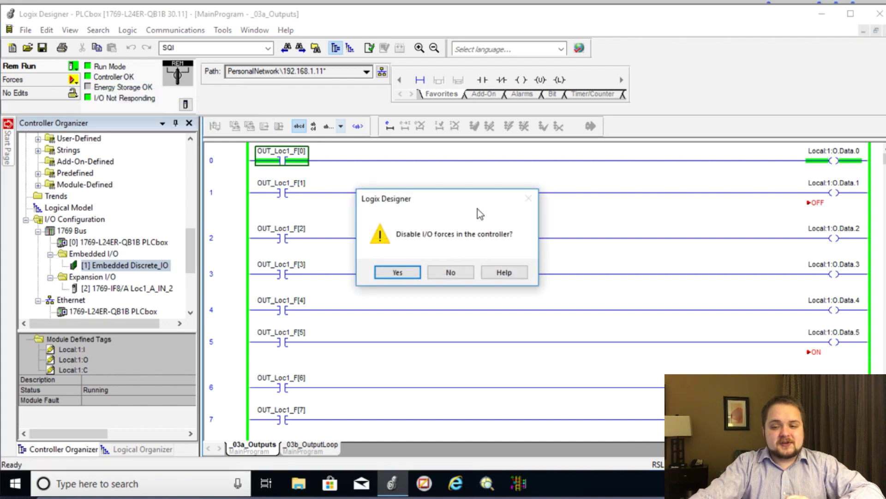
click(413, 274)
click(813, 204)
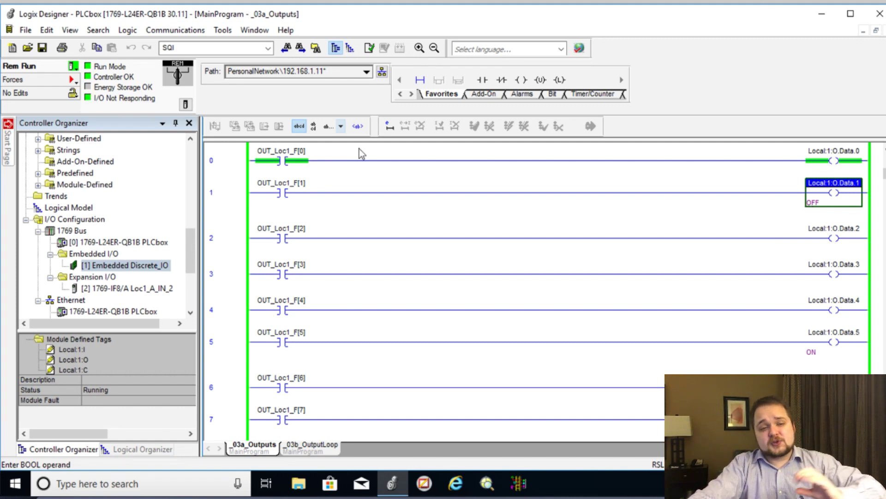
- Remove all I/O forces from the controller and confirm with Yes
click(73, 81)
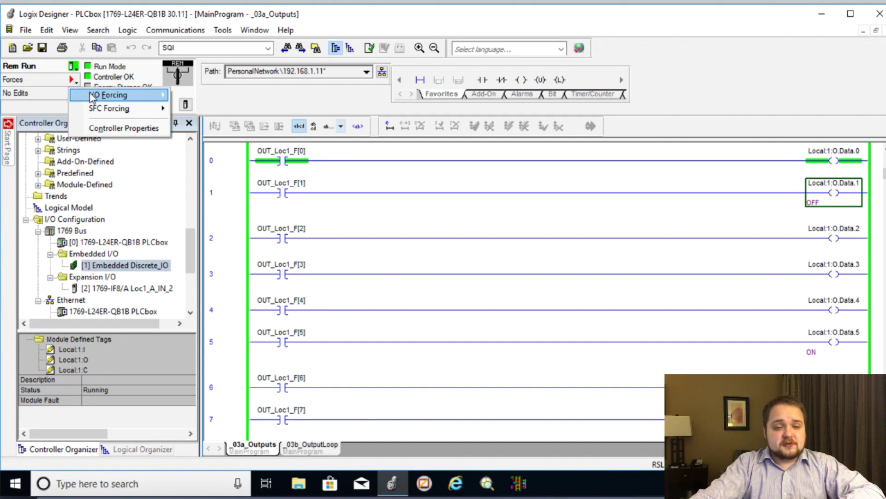
mouse_move(111, 95)
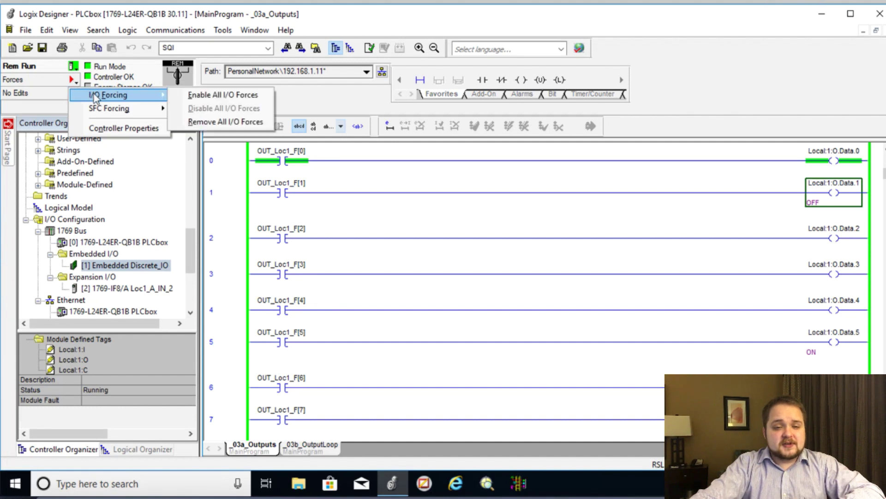
click(217, 122)
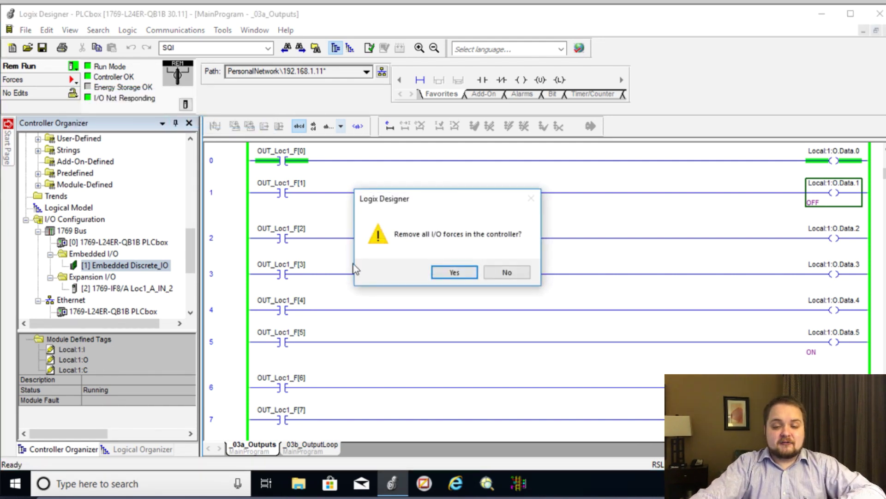
click(454, 272)
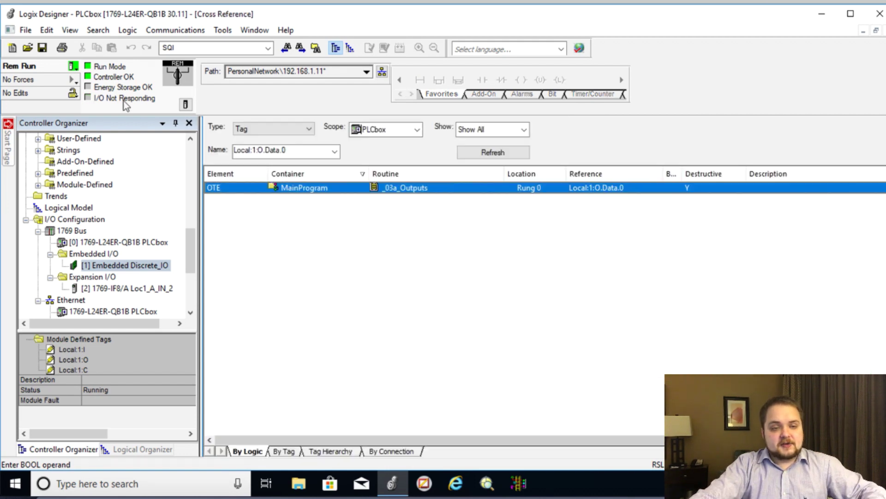
- Return to the Local:1:O.Data.0 cross reference and confirm the controller reports No Forces
key(ctrl+e)
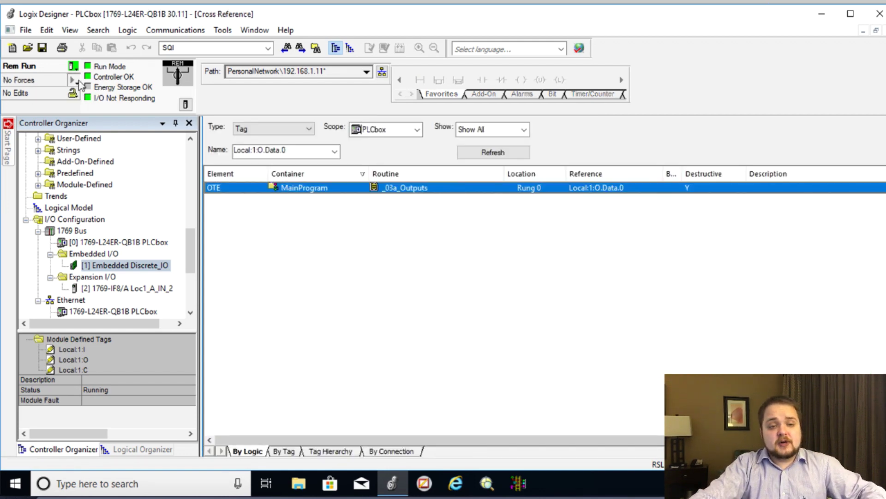
click(73, 80)
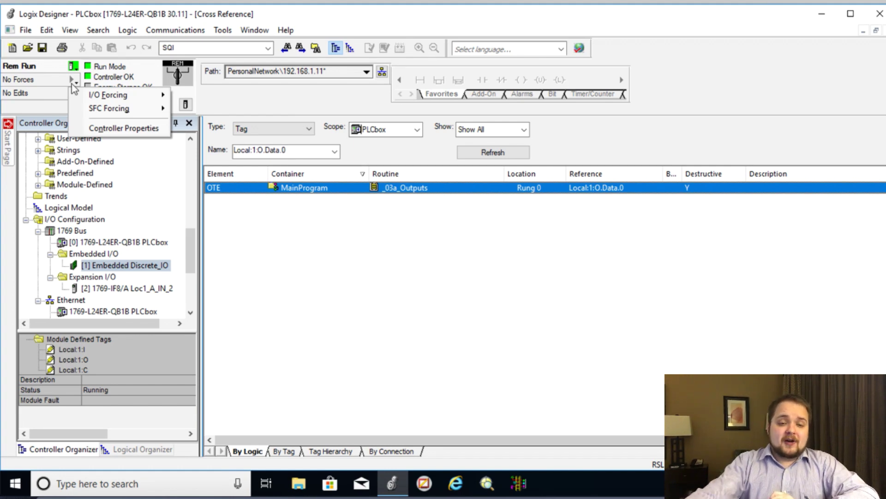
click(292, 276)
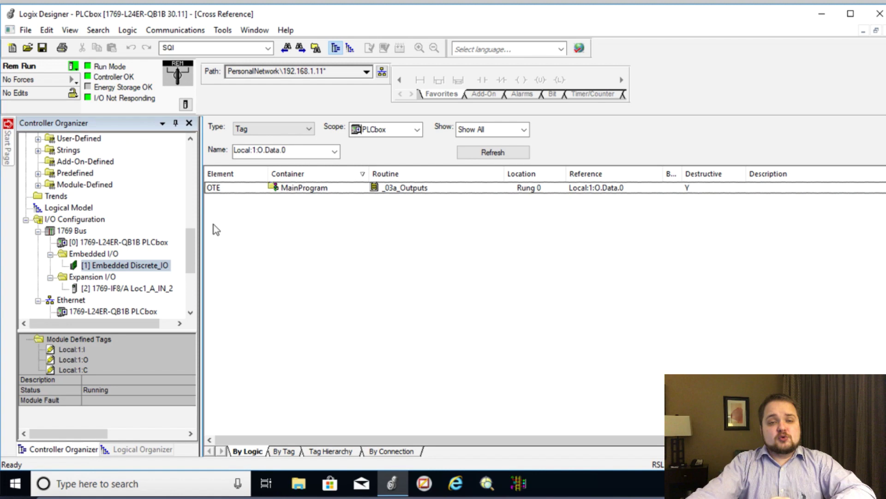